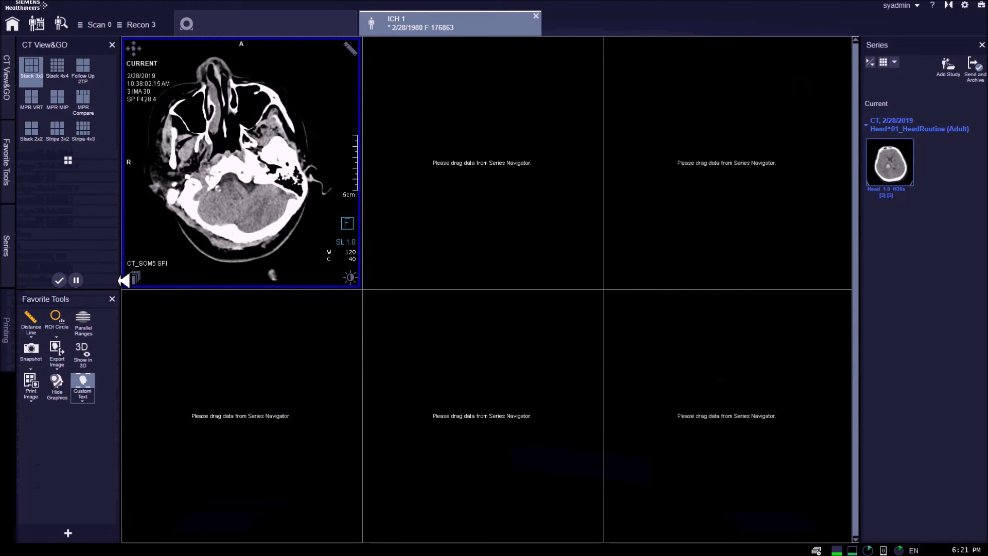
Step: Open Parallel Ranges on the head series and apply the Complete Axial preset after trying the complete coronal and sagittal presets
click(85, 322)
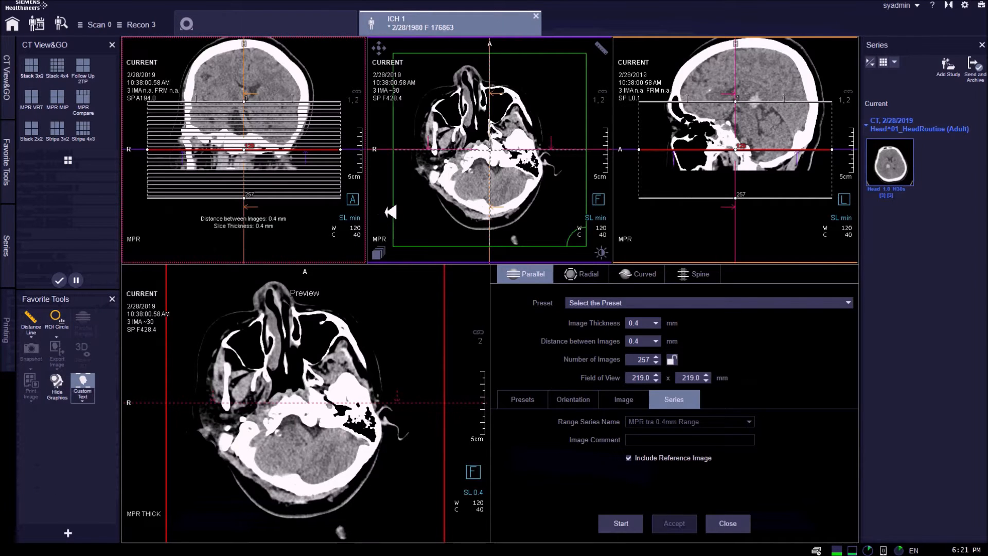
click(519, 399)
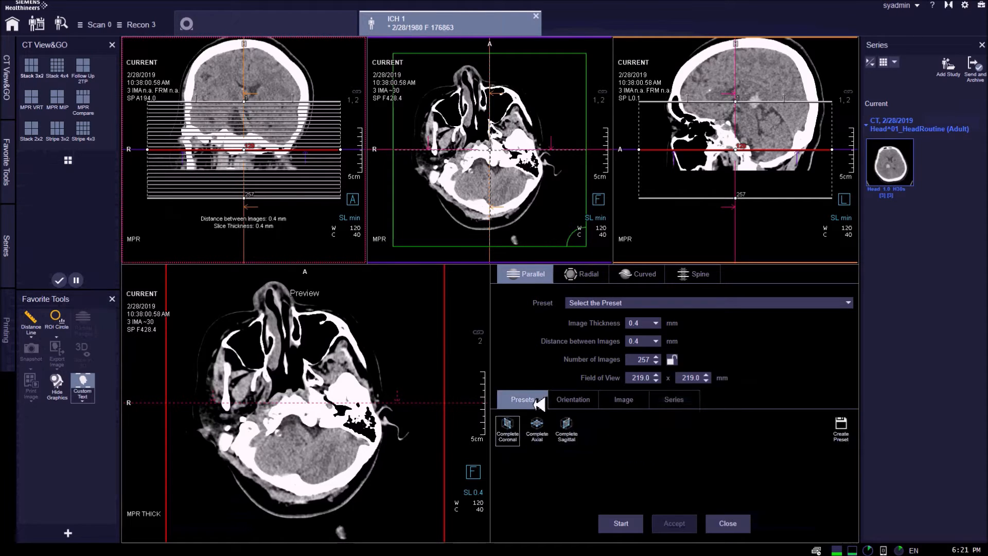
click(514, 429)
click(537, 427)
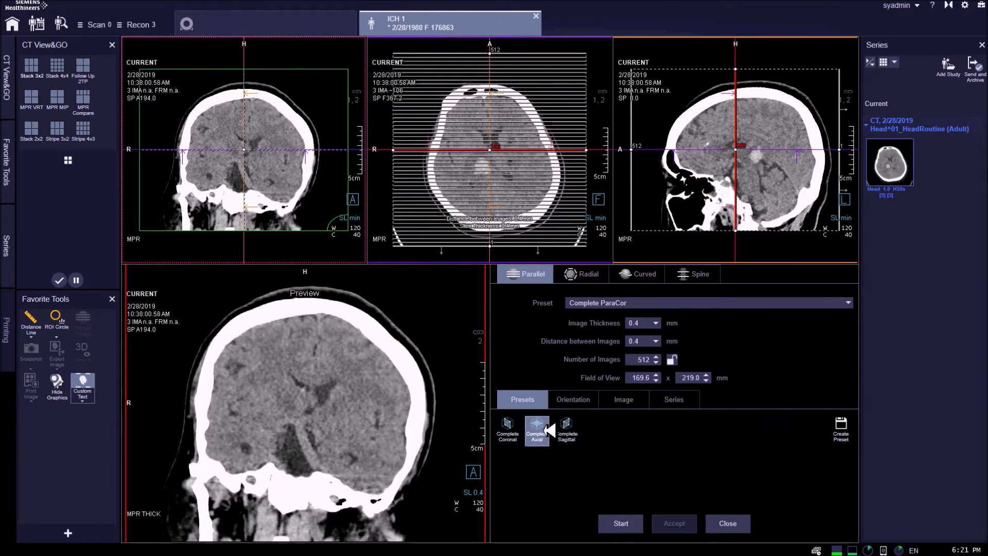
click(569, 430)
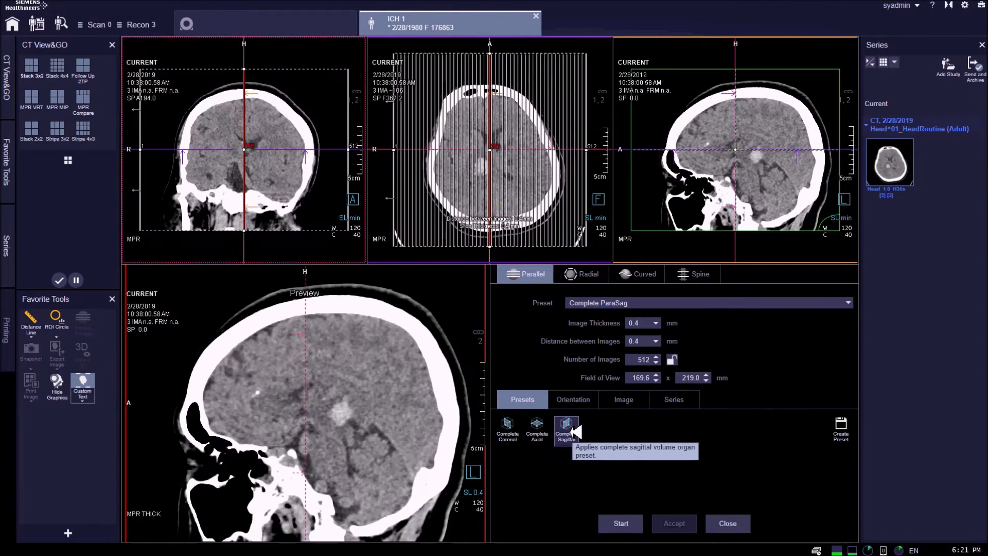
click(538, 430)
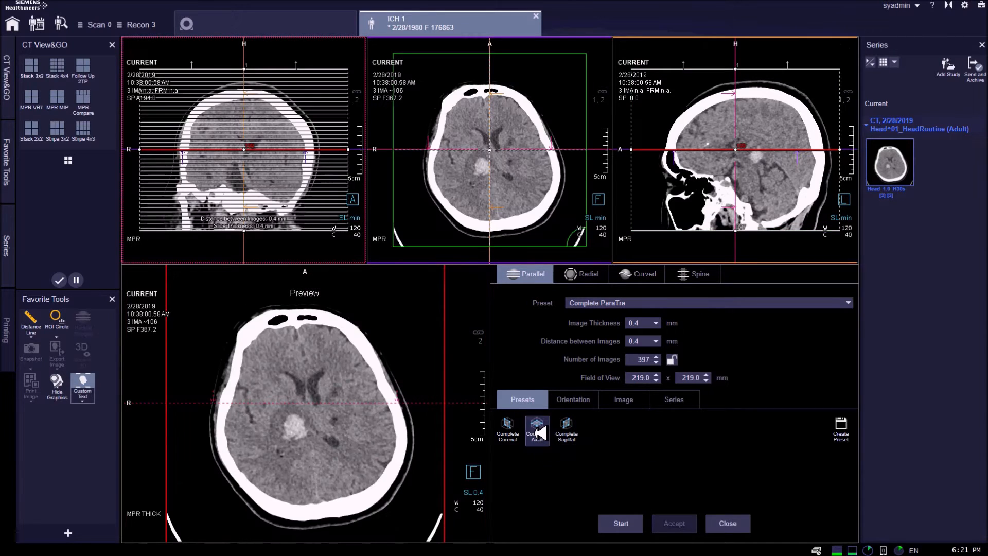
Step: Make the sagittal view the reference segment for planning the parallel range
click(708, 180)
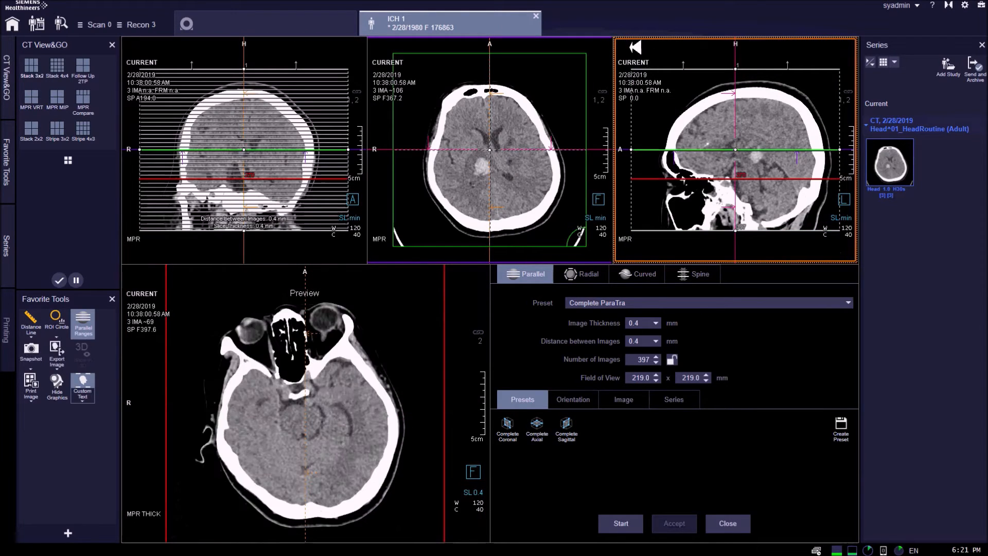
click(630, 47)
mouse_move(680, 136)
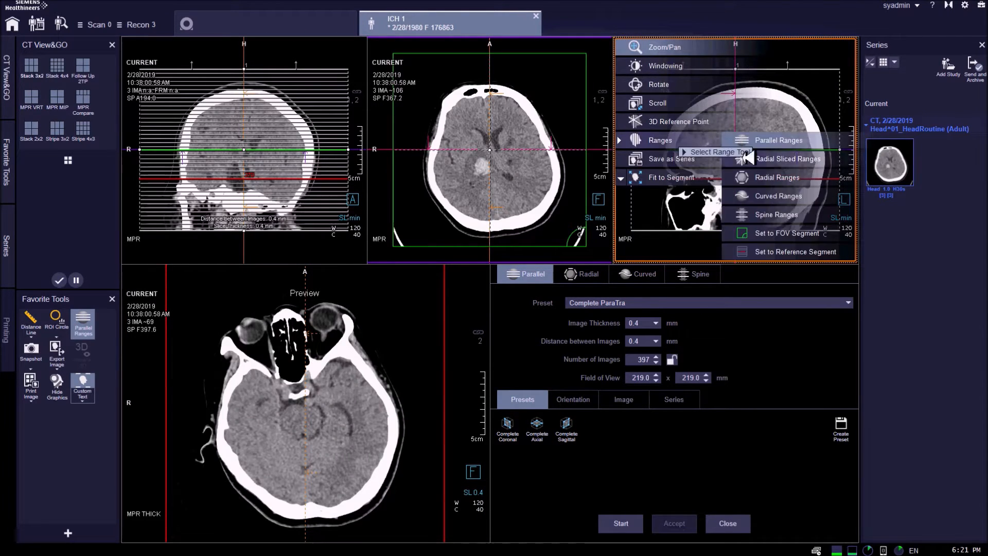
click(767, 252)
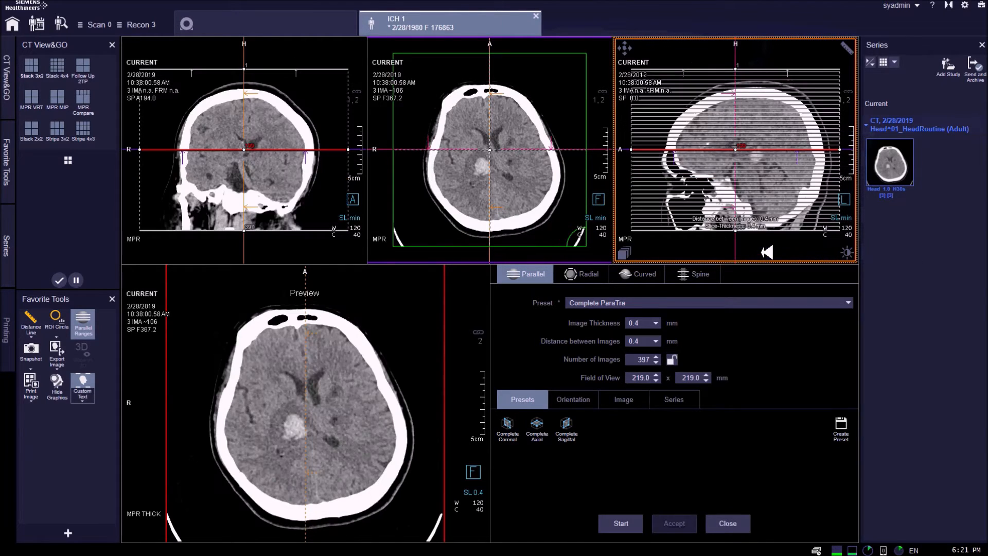
Step: Set the image thickness to 5.0 mm and trim the range's upper and lower limits in the sagittal view to 23 images
click(656, 323)
click(636, 391)
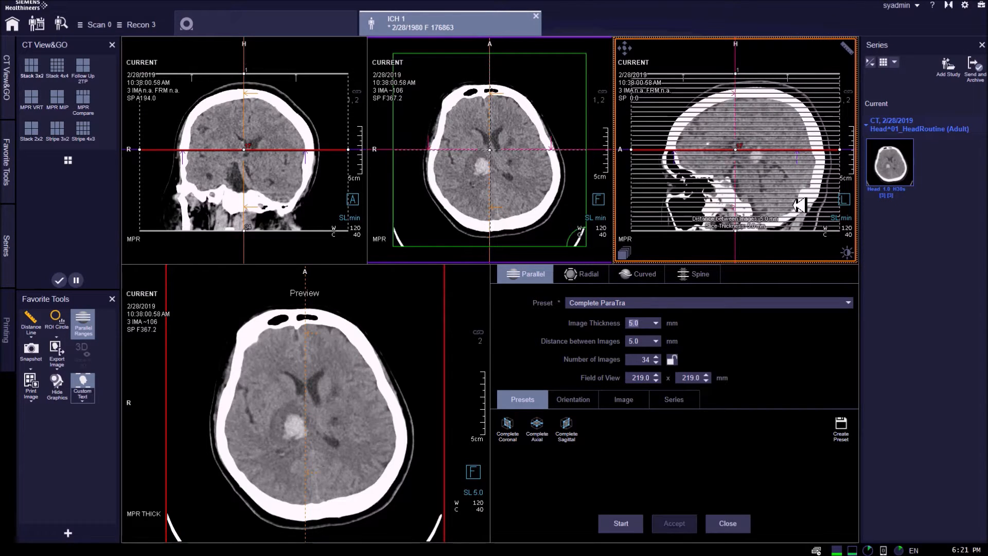
drag(768, 73, 782, 107)
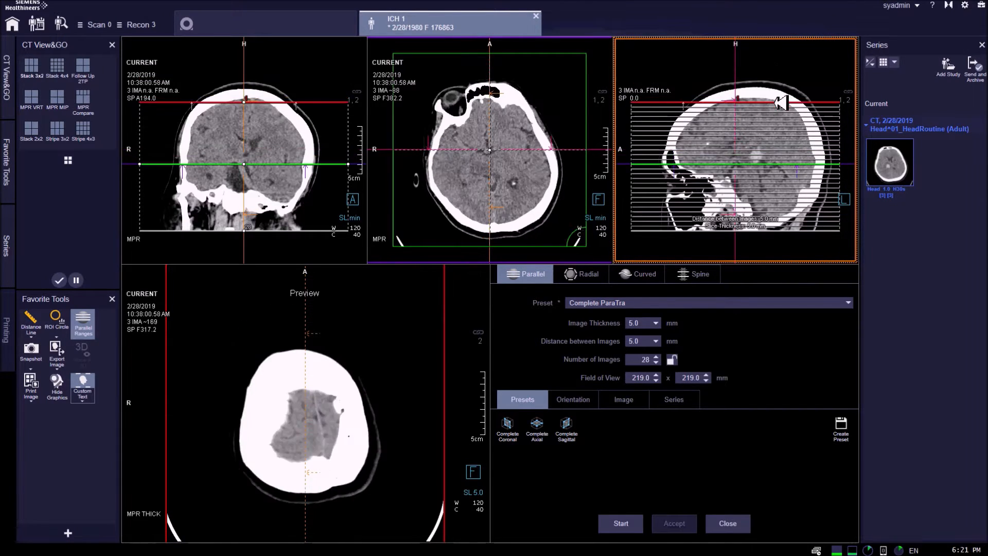
drag(731, 227, 731, 211)
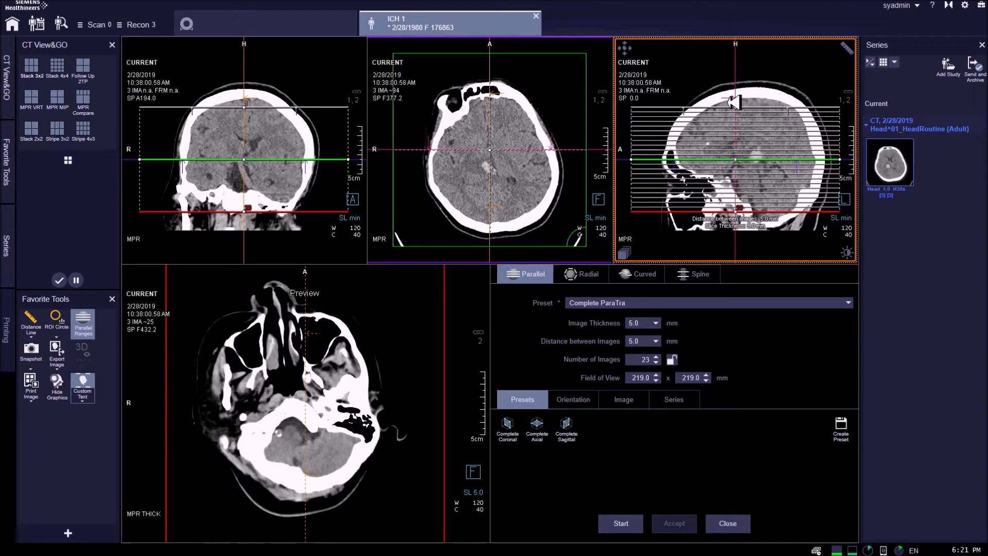
Step: Shift the range centre slightly posterior and rotate the range in the axial and coronal views to correct the head tilt
click(574, 401)
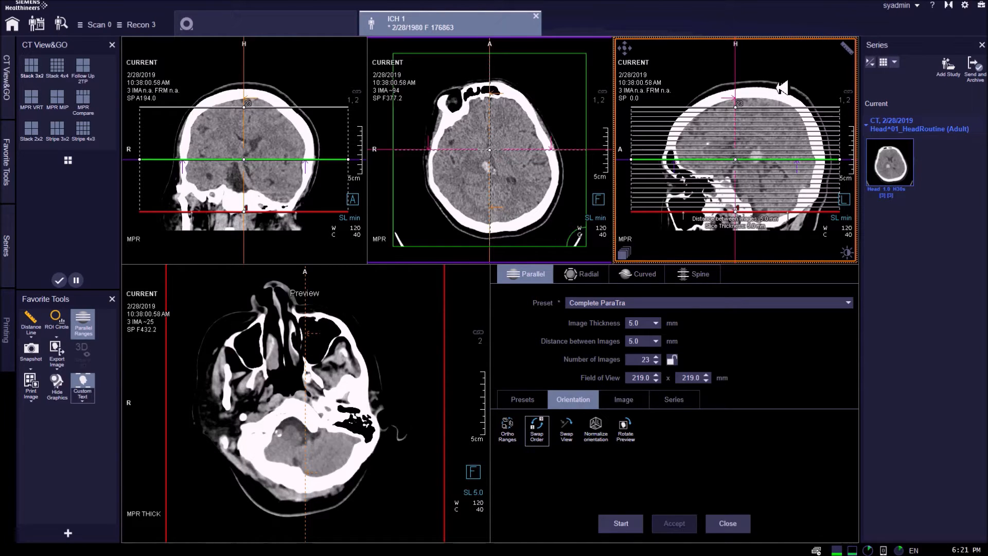
drag(741, 152, 752, 157)
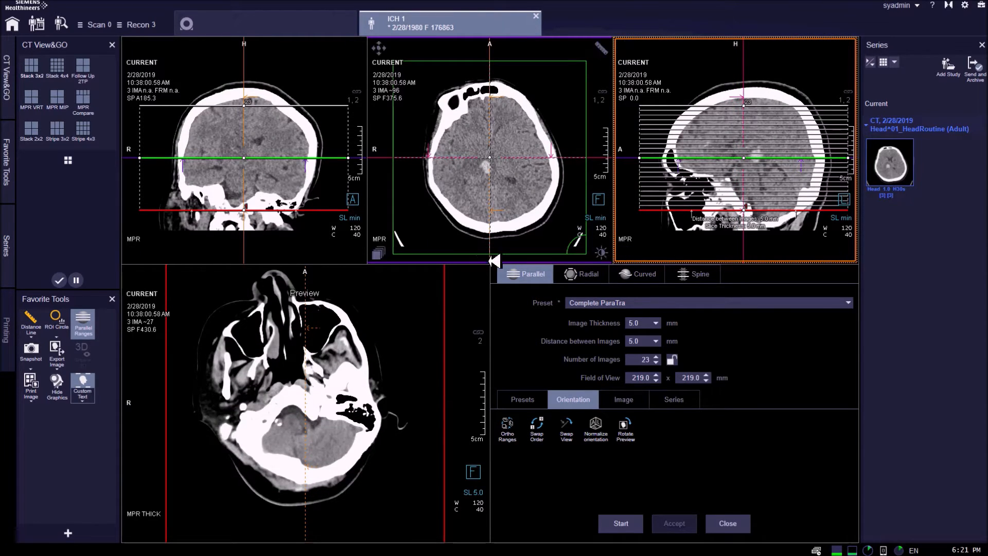
drag(497, 262, 515, 254)
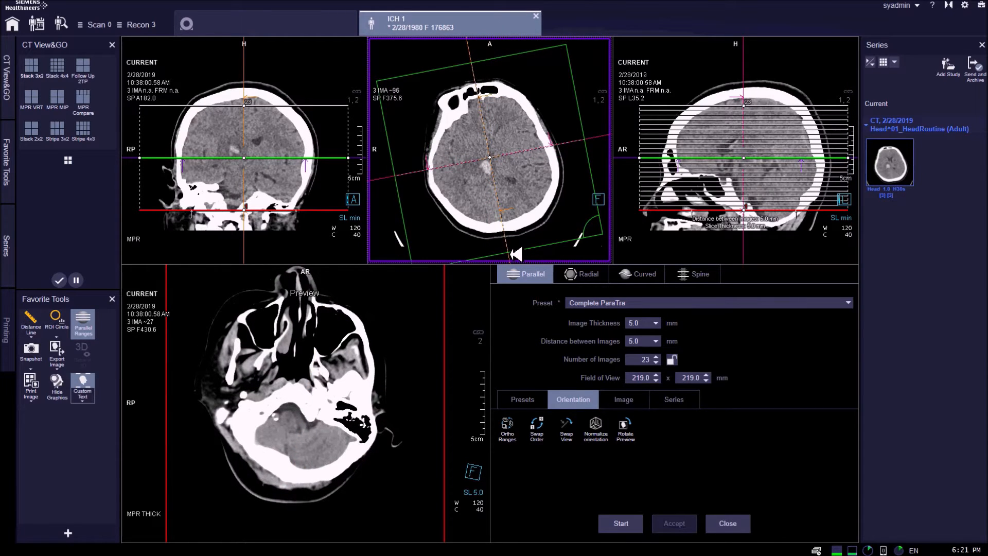
drag(254, 254, 232, 254)
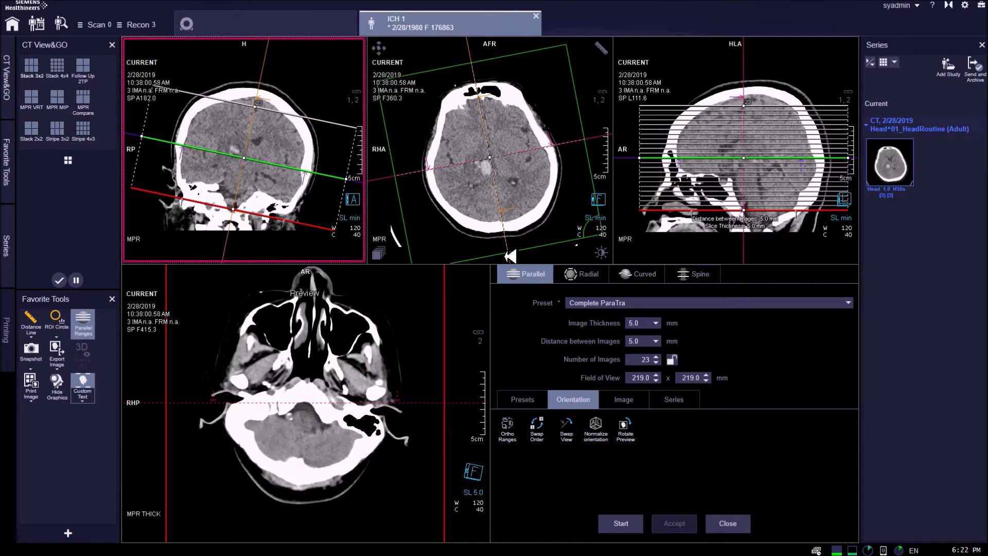
drag(513, 258, 504, 258)
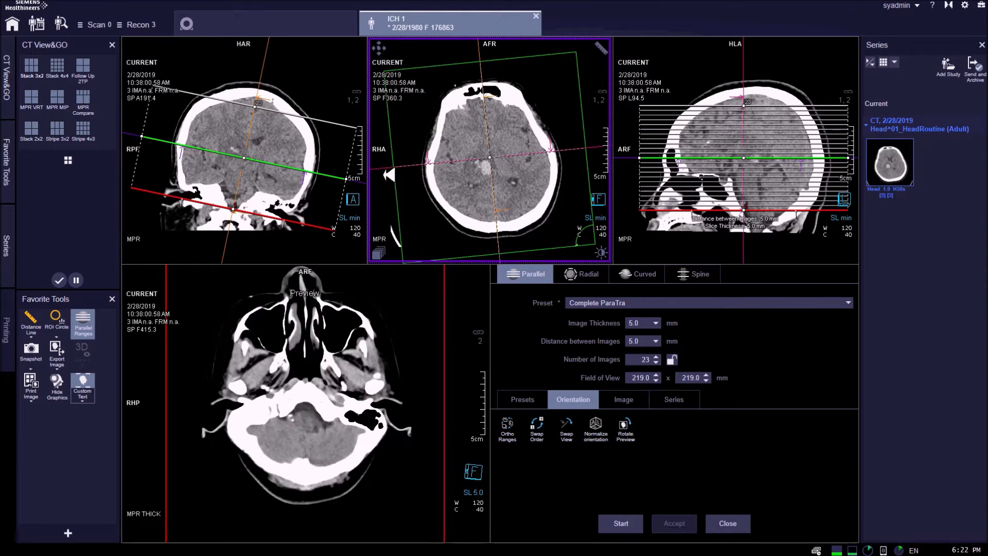
Step: Shrink the range's field of view in the axial view to about 197.0 x 184.4 mm and recentre it on the head
drag(406, 258, 425, 251)
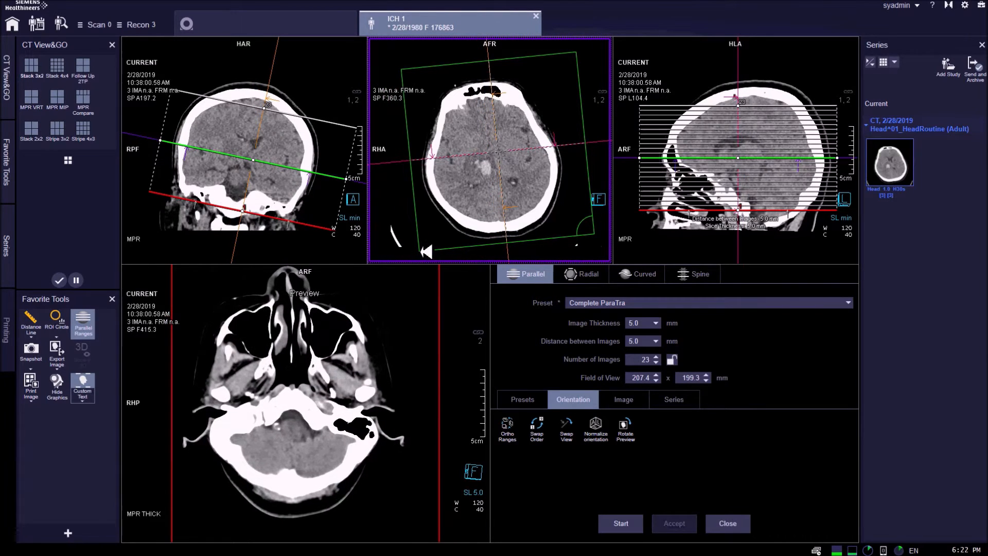
drag(577, 54, 571, 62)
drag(319, 387, 321, 406)
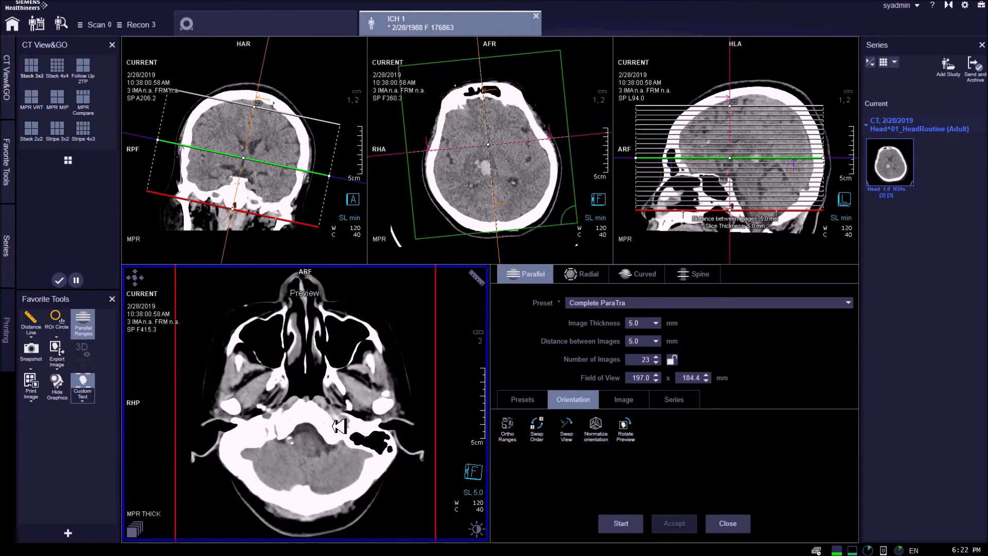
drag(496, 148, 497, 154)
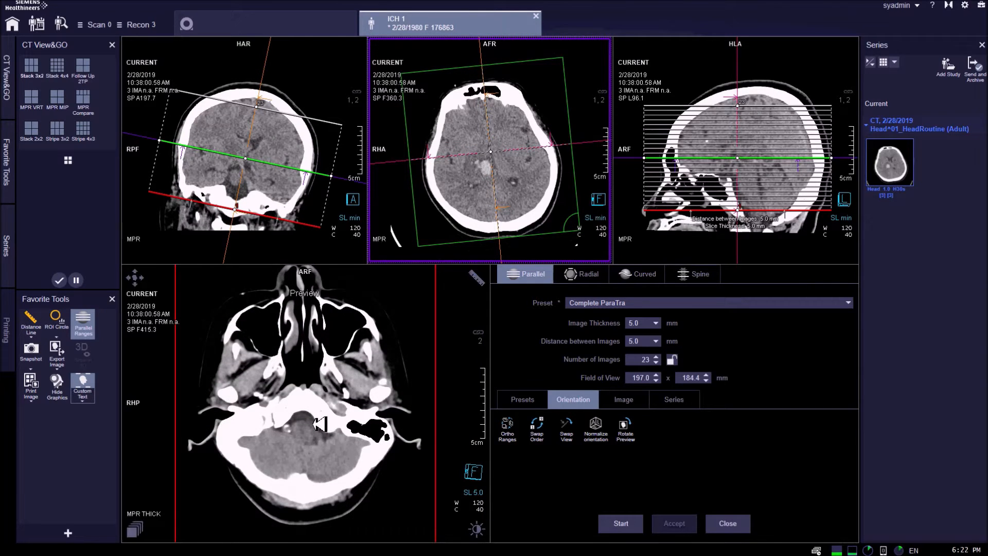
scroll(320, 423, down, 2)
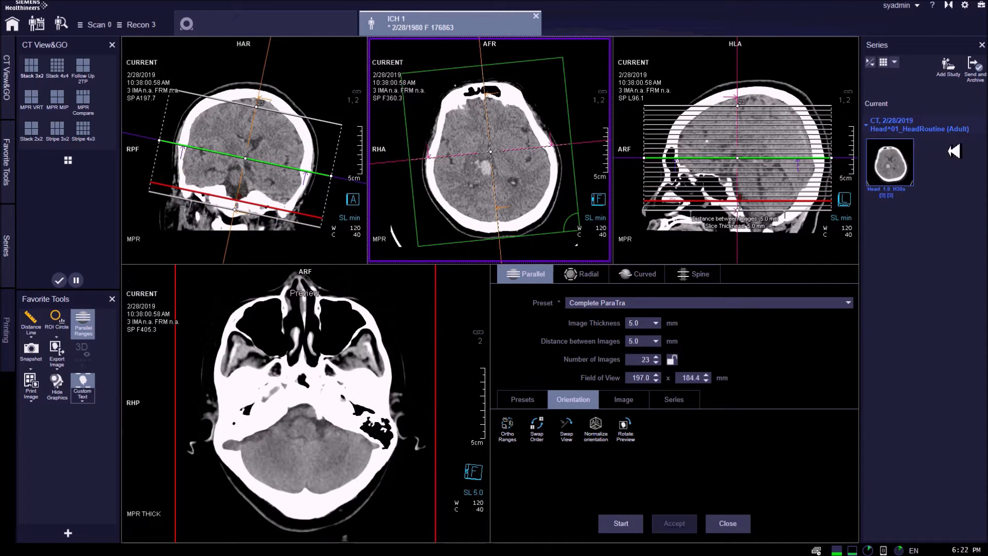
Step: Switch the planning views to VRT and, in the sagittal view, move the range slightly up and tilt it along the skull base
click(625, 252)
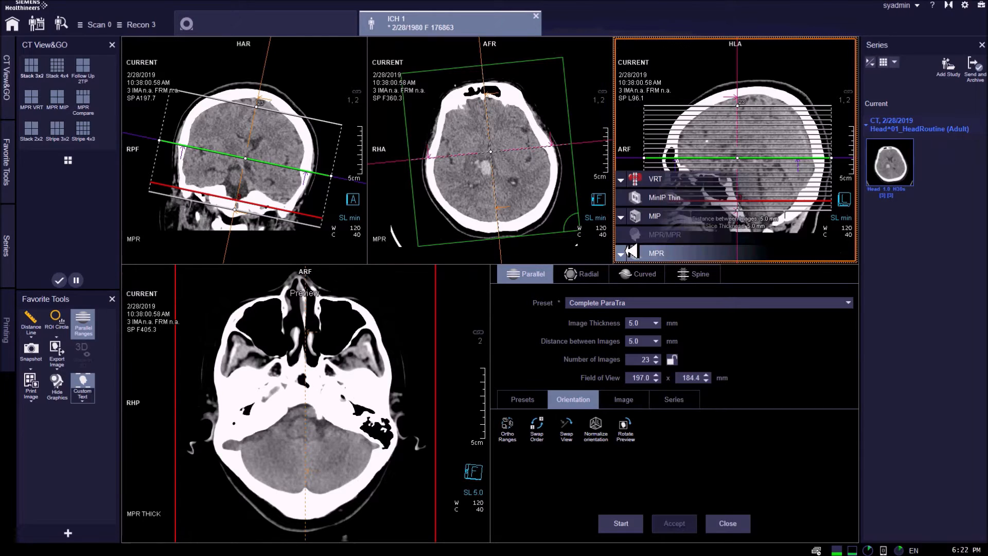
click(642, 180)
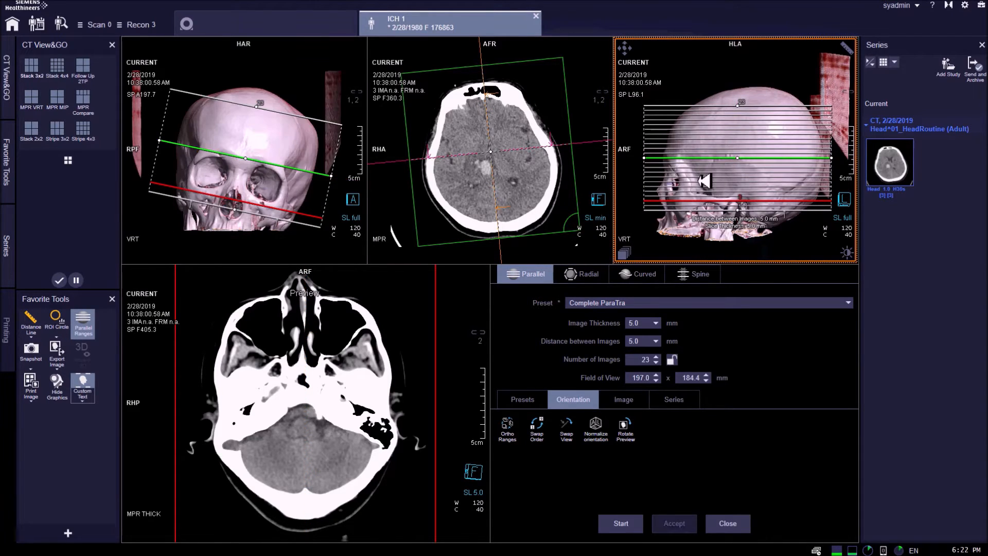
drag(745, 158, 741, 149)
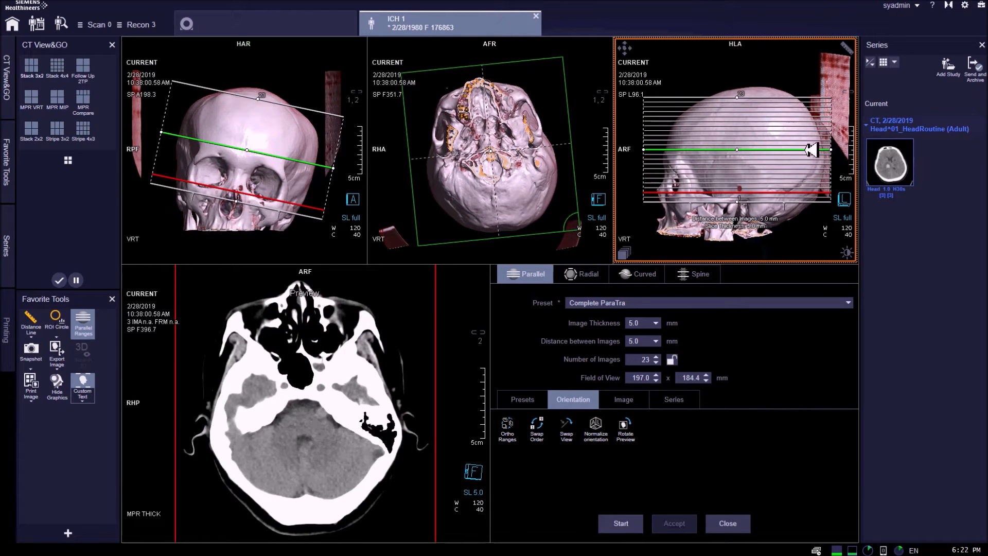
drag(818, 149, 830, 180)
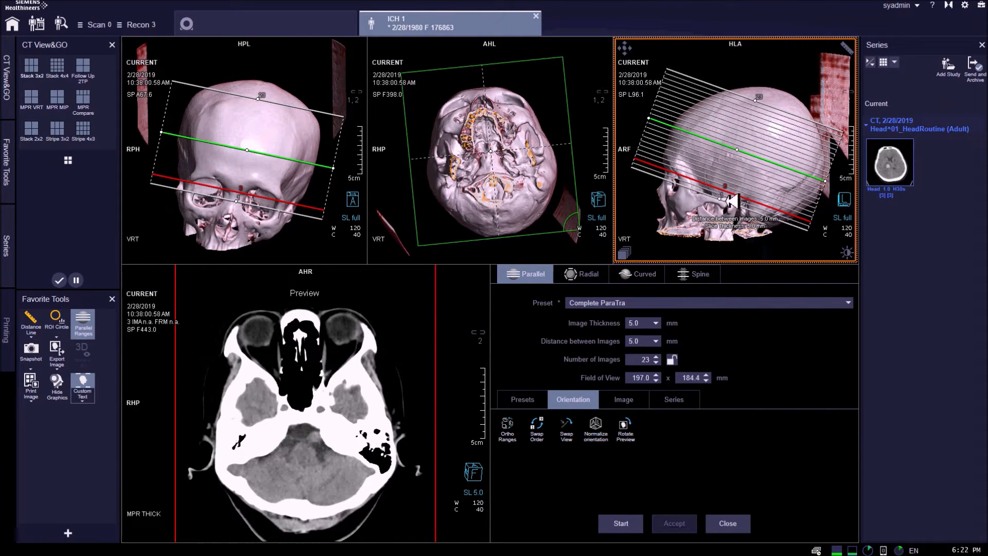
scroll(733, 200, down, 2)
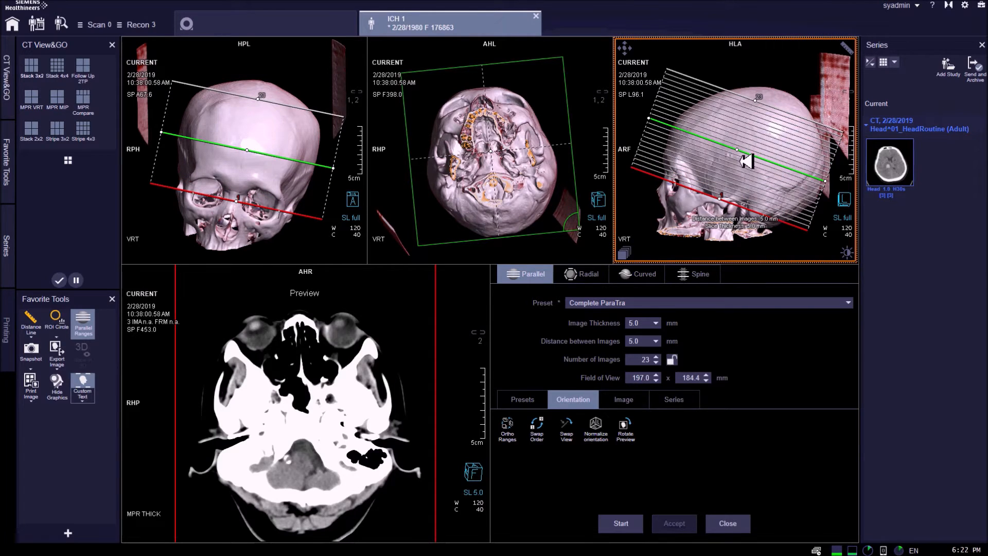
Step: Return the planning views to MPR and fine-tune the range's rotation in the axial and coronal views, checking the preview slices up to the vertex
click(624, 252)
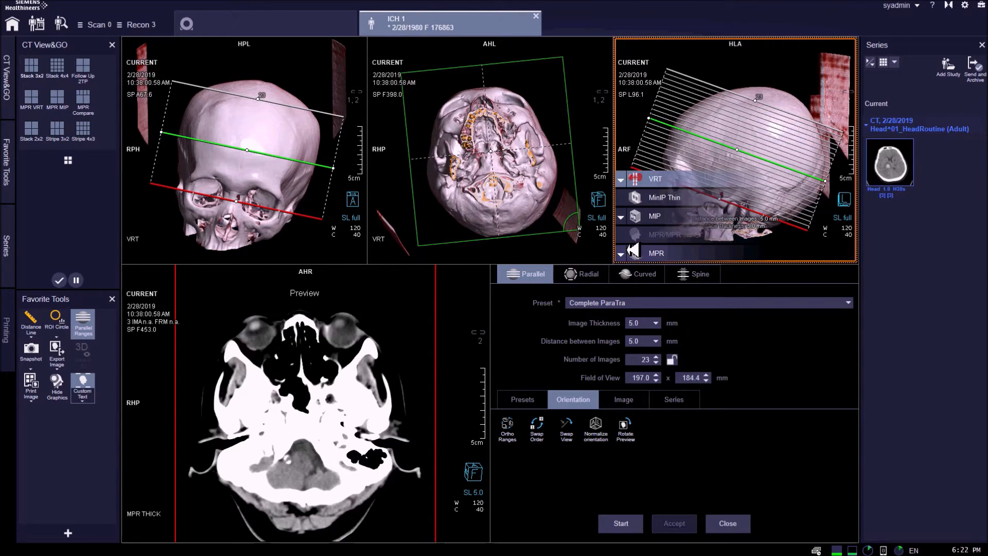
click(654, 252)
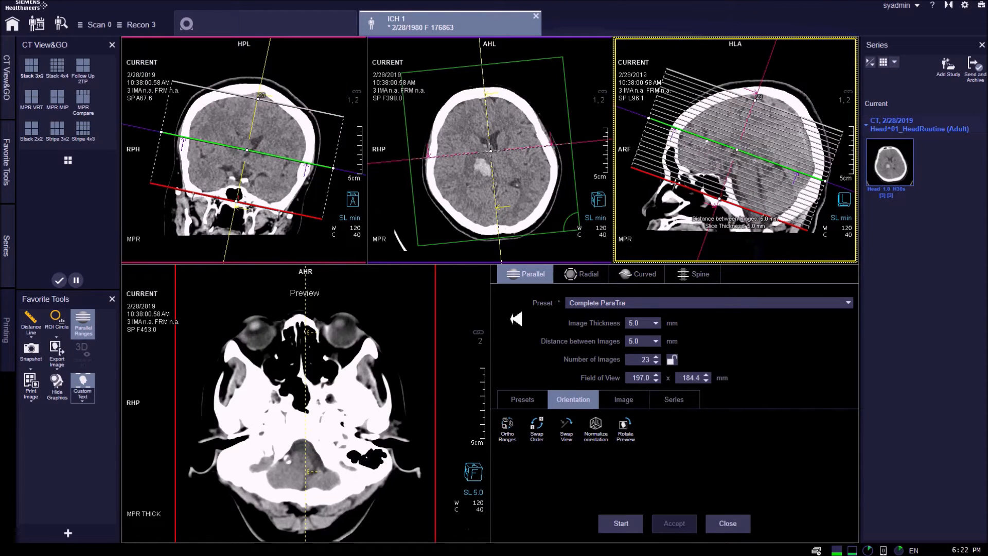
scroll(344, 377, up, 7)
scroll(344, 377, down, 7)
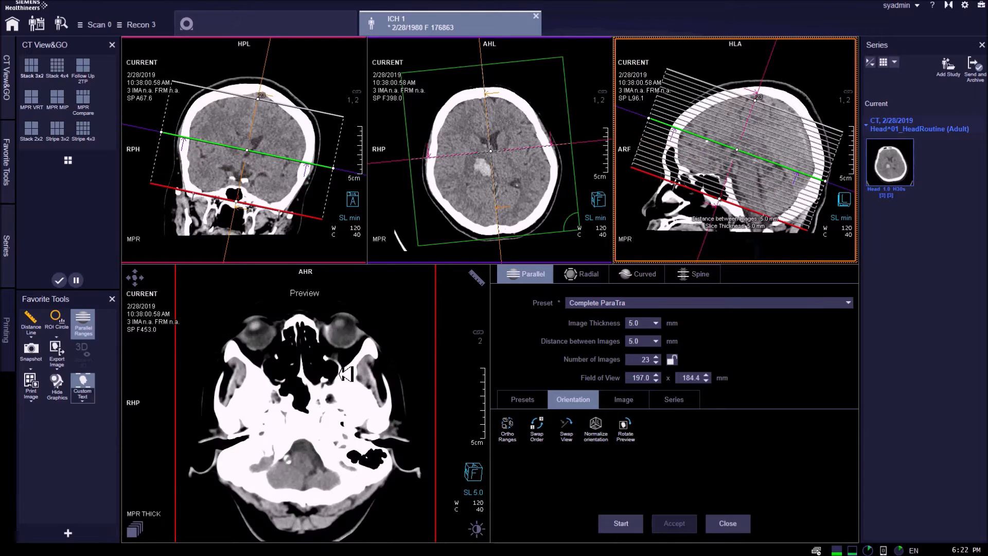
drag(503, 257, 504, 258)
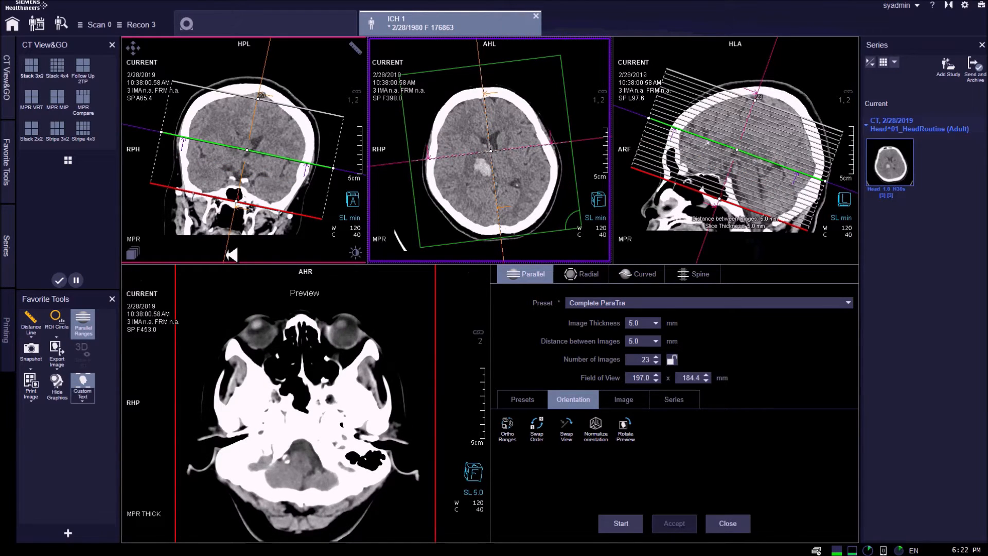
click(231, 255)
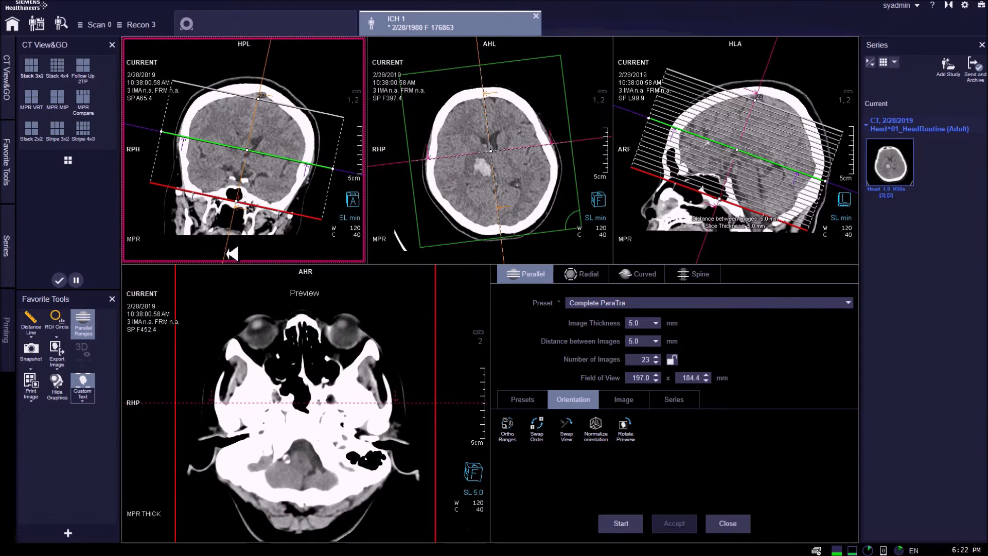
scroll(289, 389, up, 14)
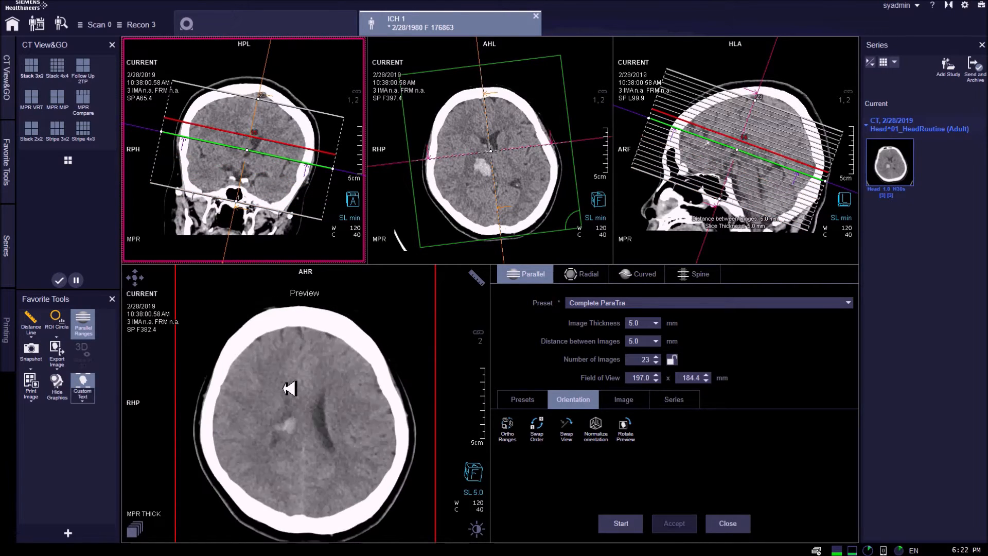
scroll(290, 388, up, 8)
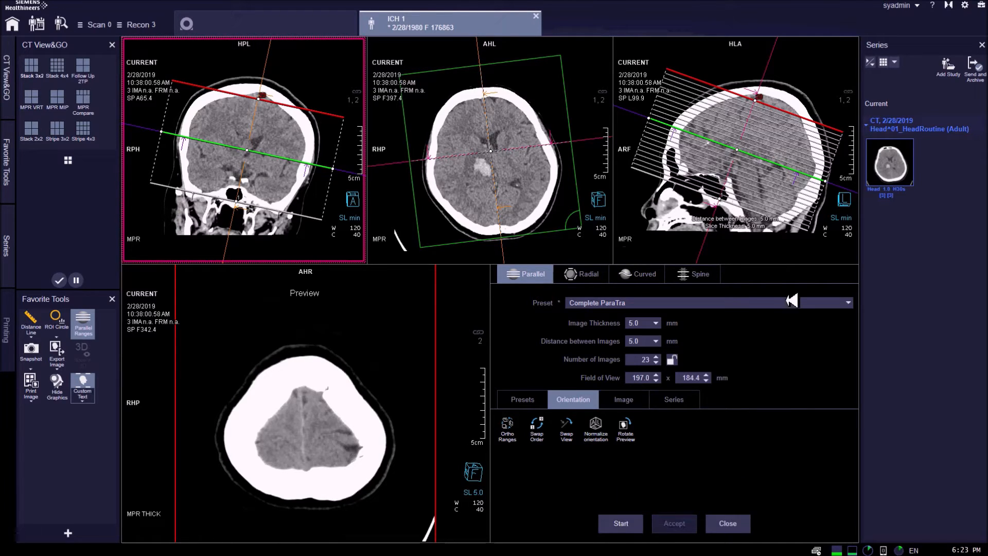
Step: Recentre the range slightly in an enlarged sagittal view and start calculating the parallel range
click(811, 252)
scroll(811, 253, up, 3)
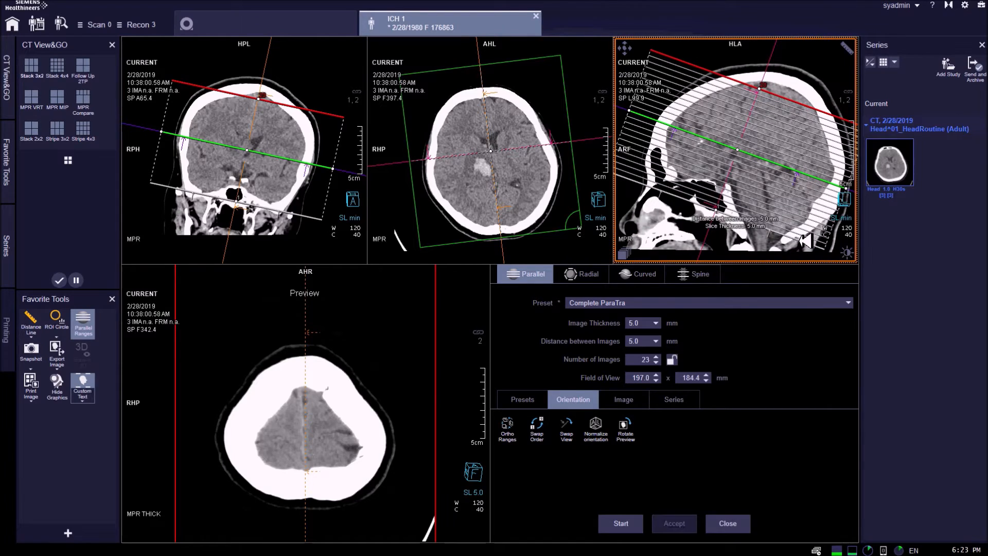
drag(781, 158, 745, 164)
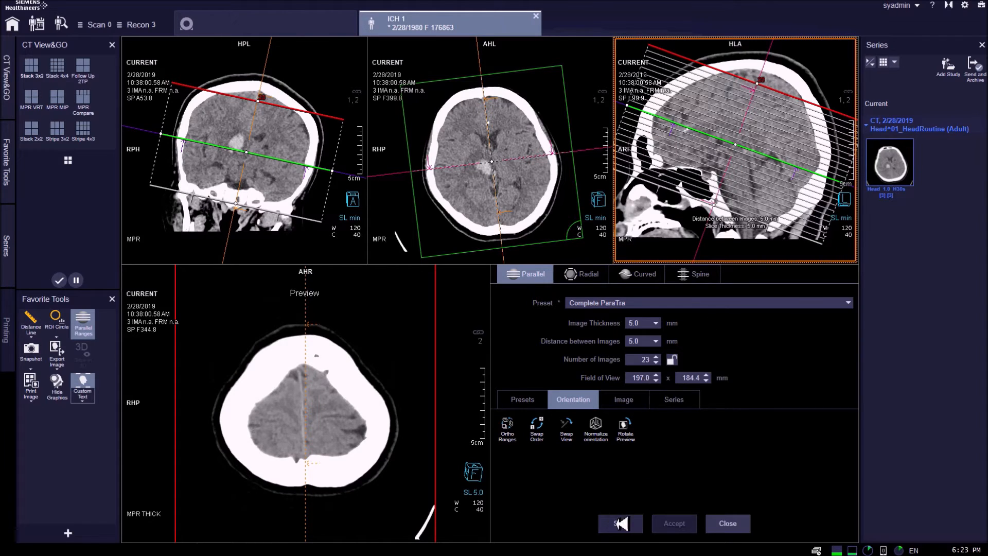
click(620, 523)
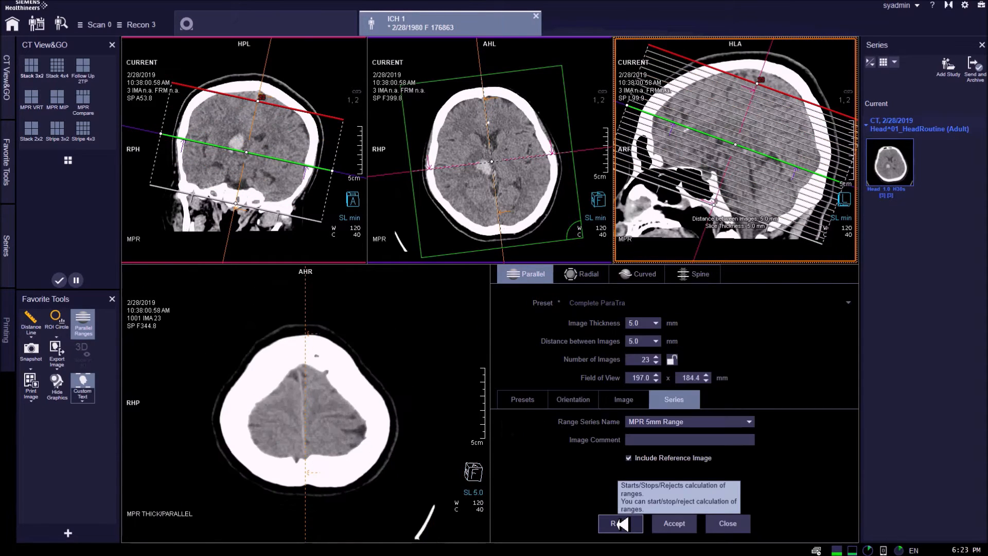
Step: Name the calculated range series Axial 5mm, accept it, and close the parallel range planning
click(752, 422)
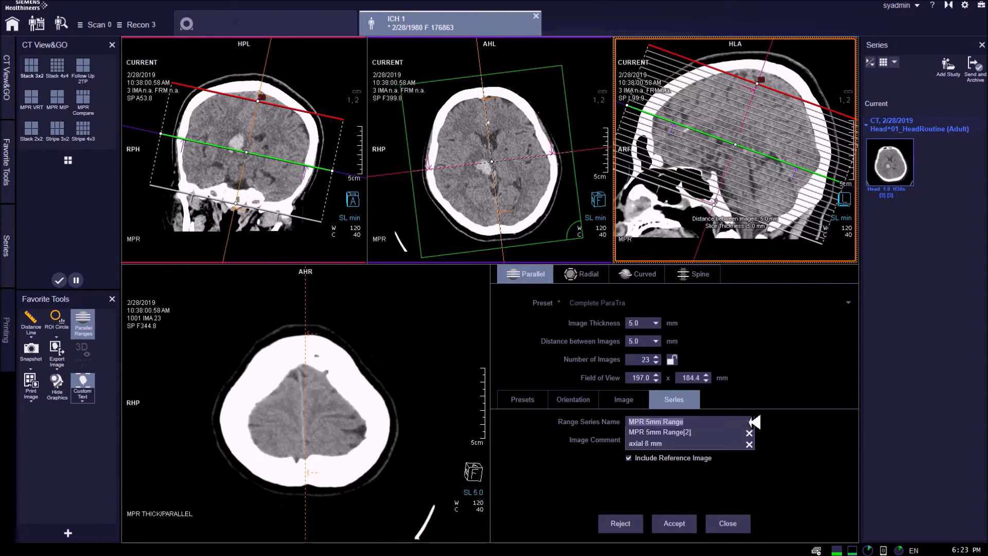
click(710, 438)
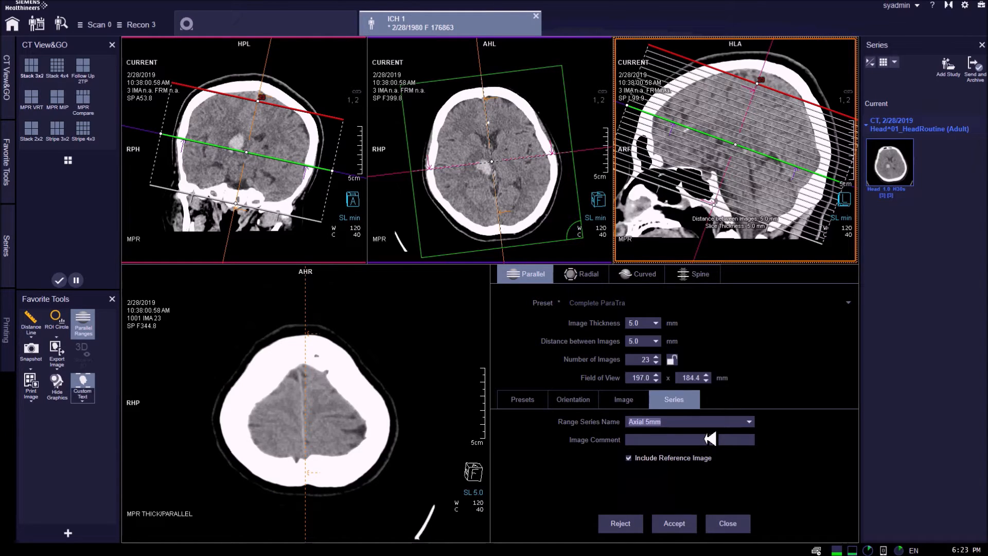
click(674, 524)
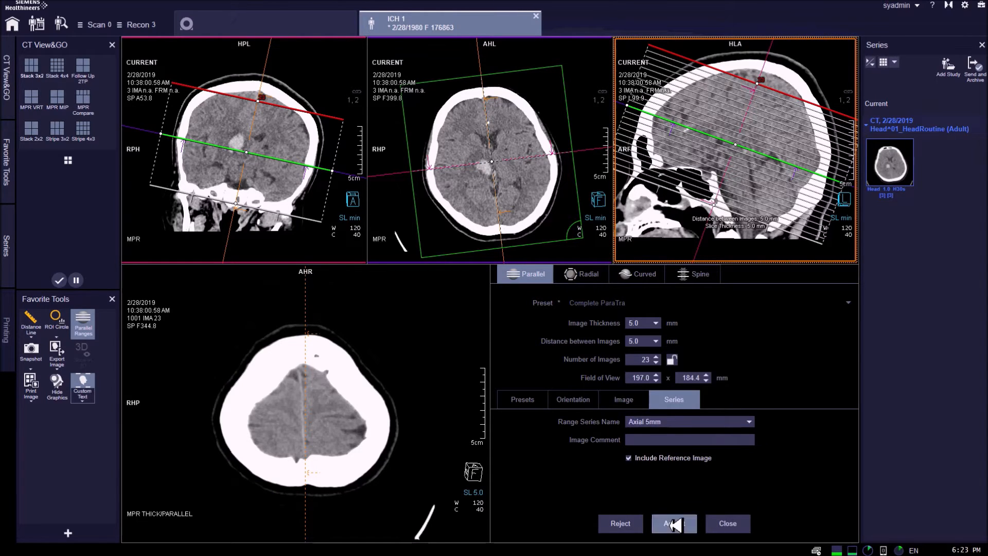
click(726, 522)
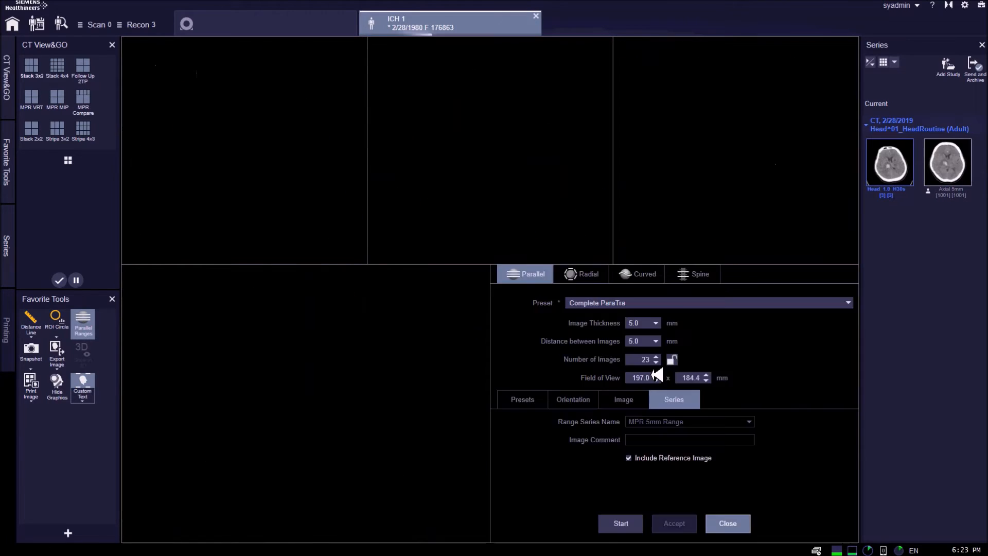
Step: Enlarge the Axial 5mm series, place a small ROI circle in the bright bleed on image 13, and put its value label below the bleed
double_click(521, 148)
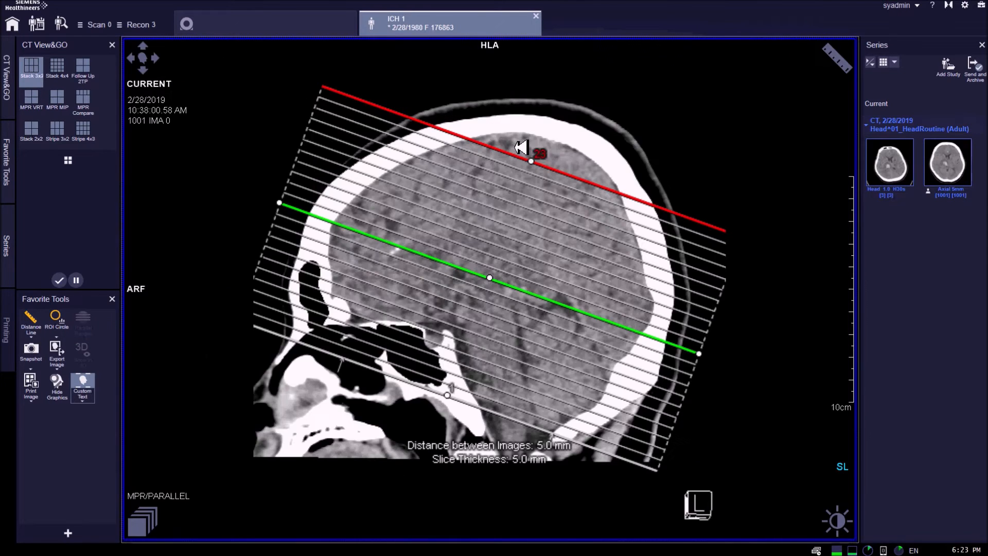
scroll(562, 207, down, 3)
scroll(563, 207, down, 7)
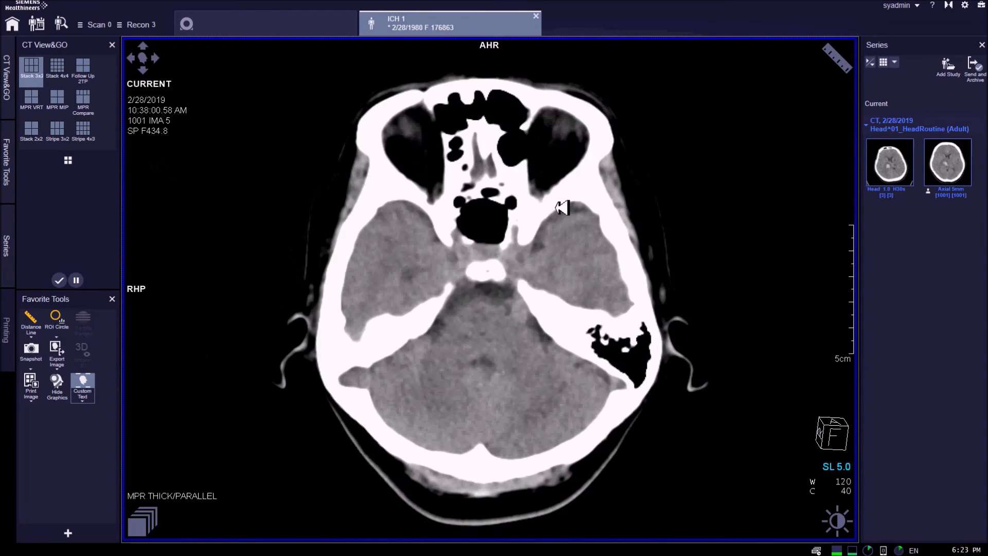
scroll(562, 224, down, 4)
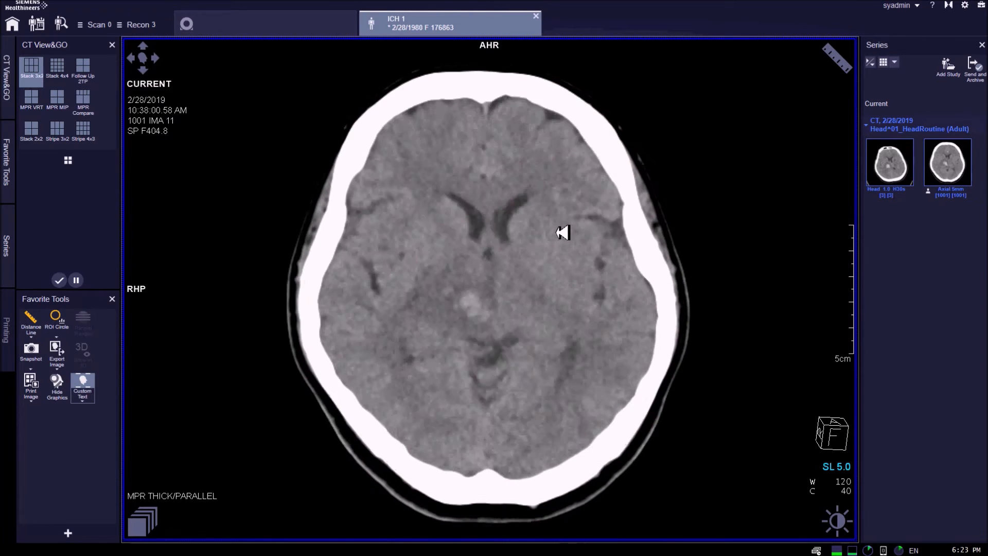
scroll(561, 238, up, 1)
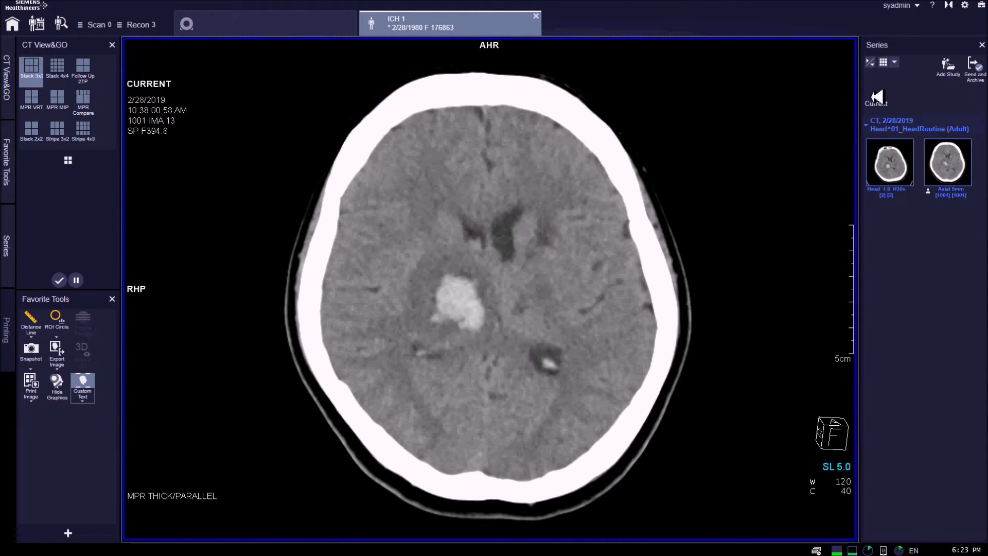
click(830, 65)
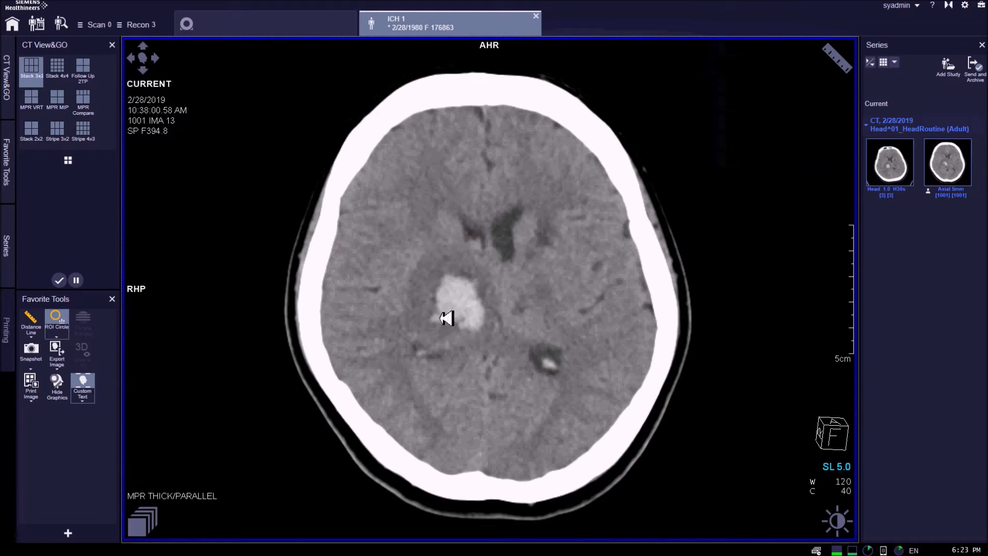
click(467, 299)
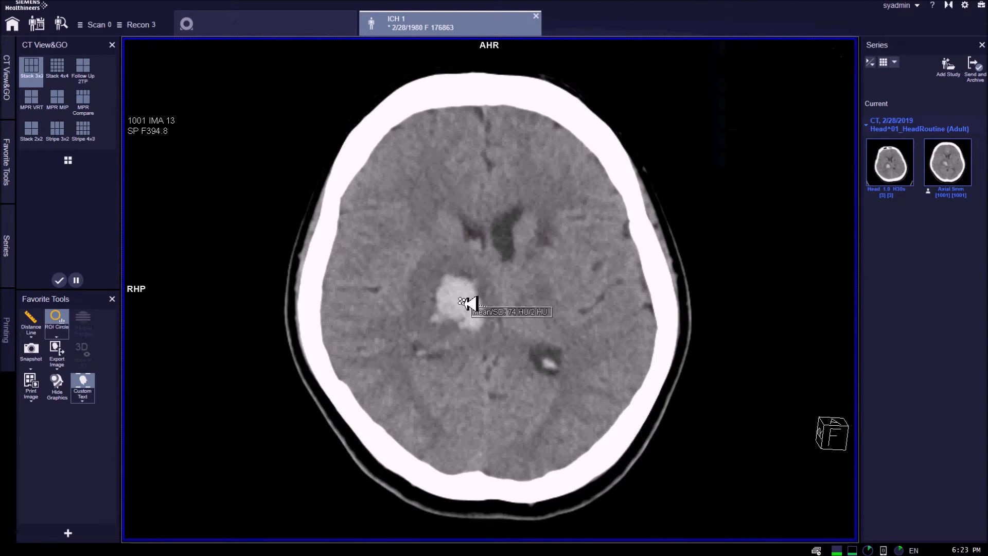
drag(161, 335, 460, 344)
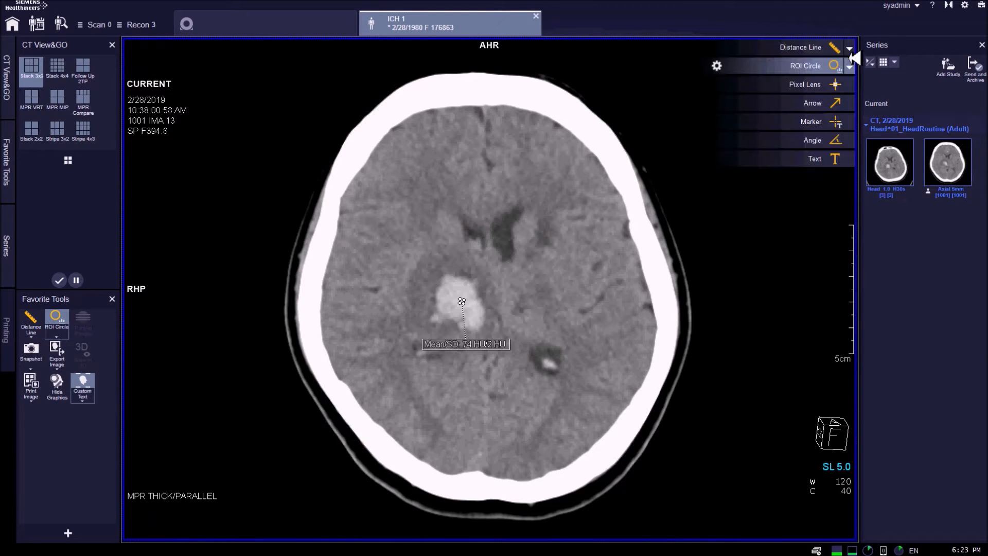
Step: Shift the ROI's value label on image 13 sideways to the lower left of the bleed, away from the midline
click(828, 63)
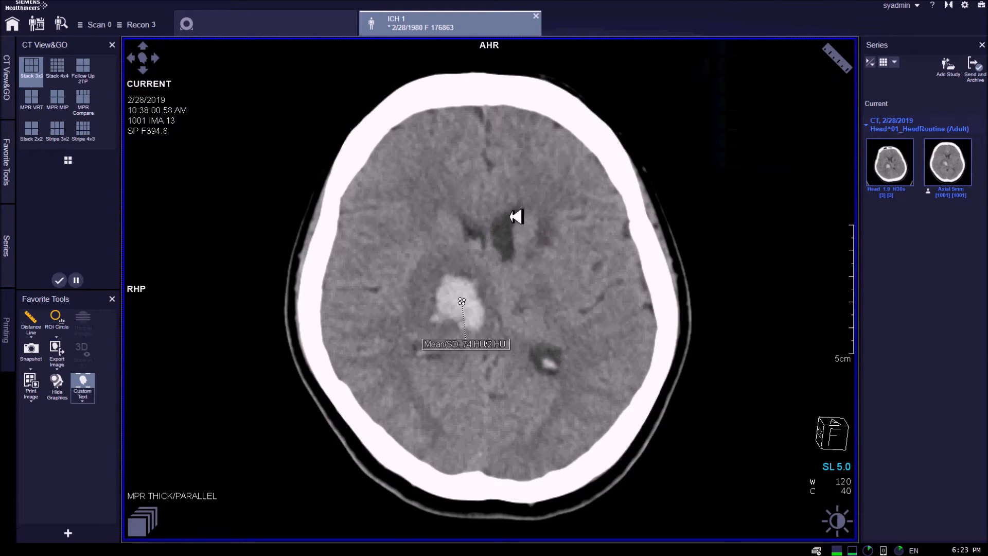
scroll(523, 220, down, 1)
scroll(522, 220, up, 2)
scroll(522, 220, down, 1)
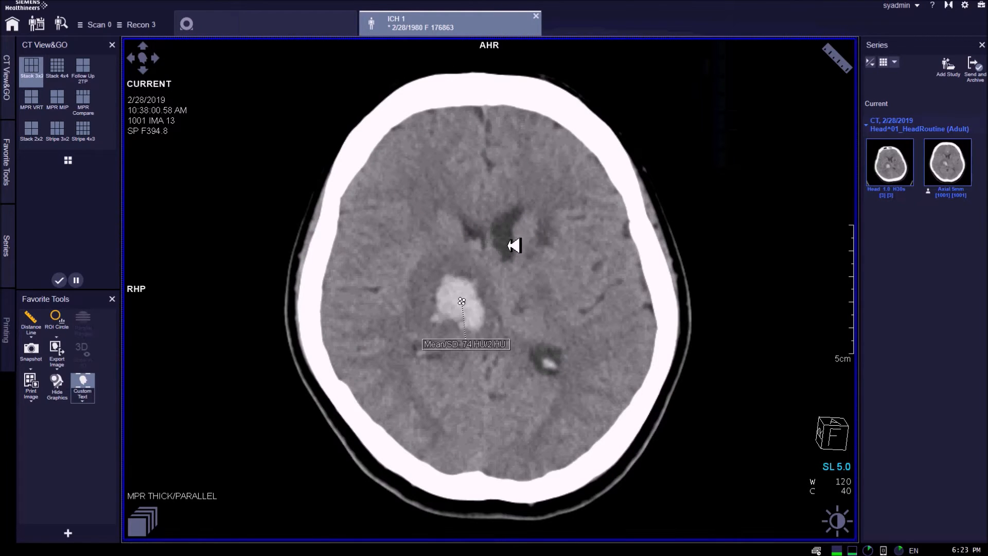
mouse_move(833, 51)
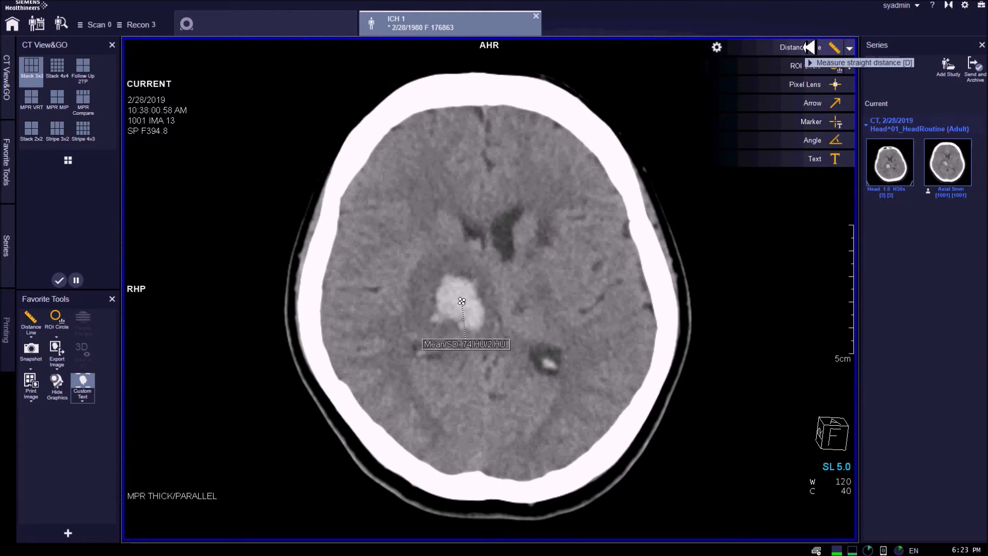
drag(481, 345, 426, 346)
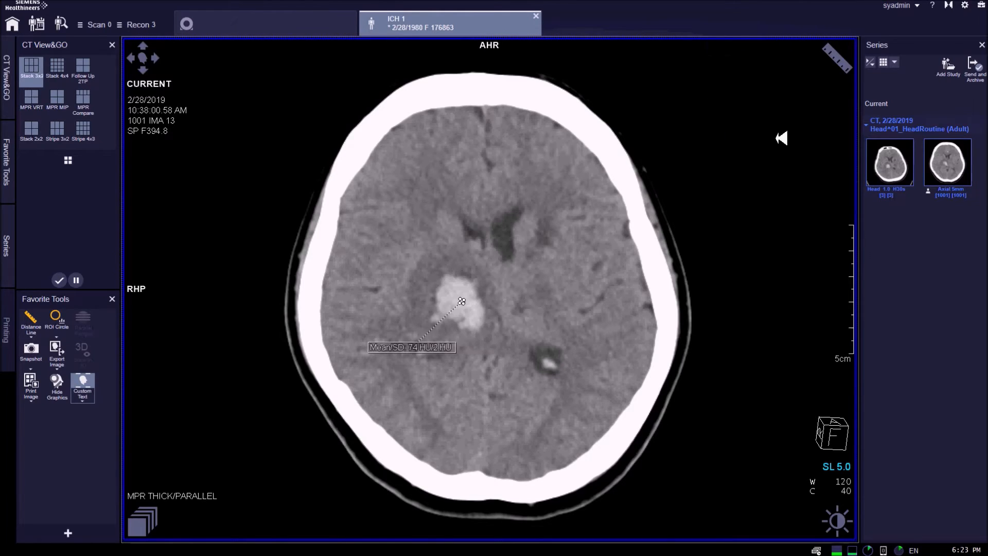
Step: Draw a distance line along the ideal midline from the frontal to the occipital inner skull and place its label outside the head
click(822, 44)
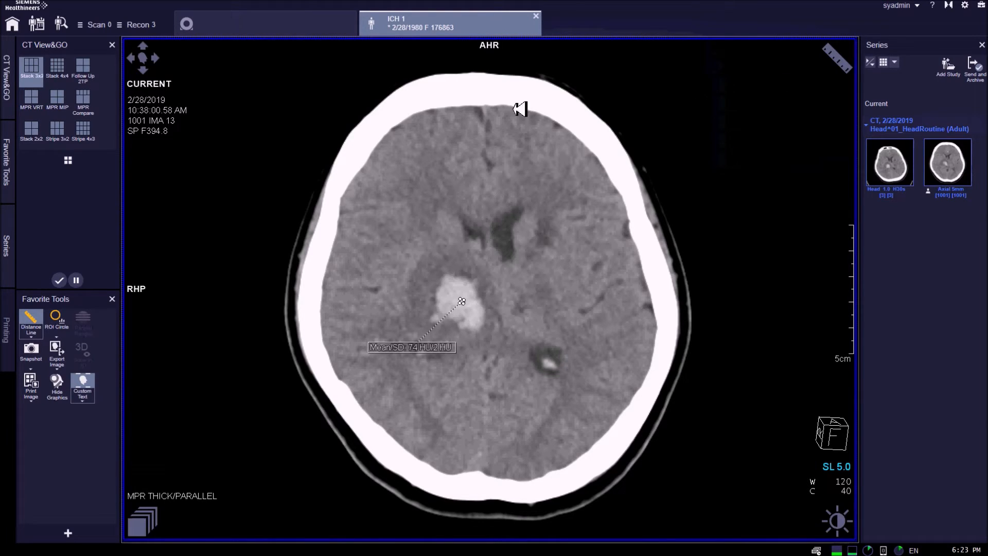
click(493, 131)
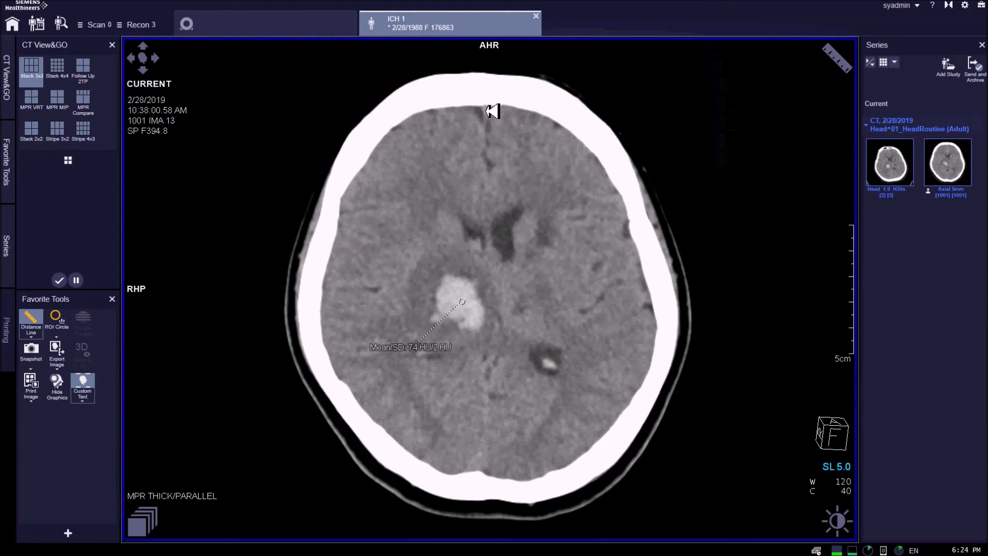
mouse_move(485, 106)
mouse_down()
mouse_move(512, 353)
mouse_move(480, 476)
mouse_up()
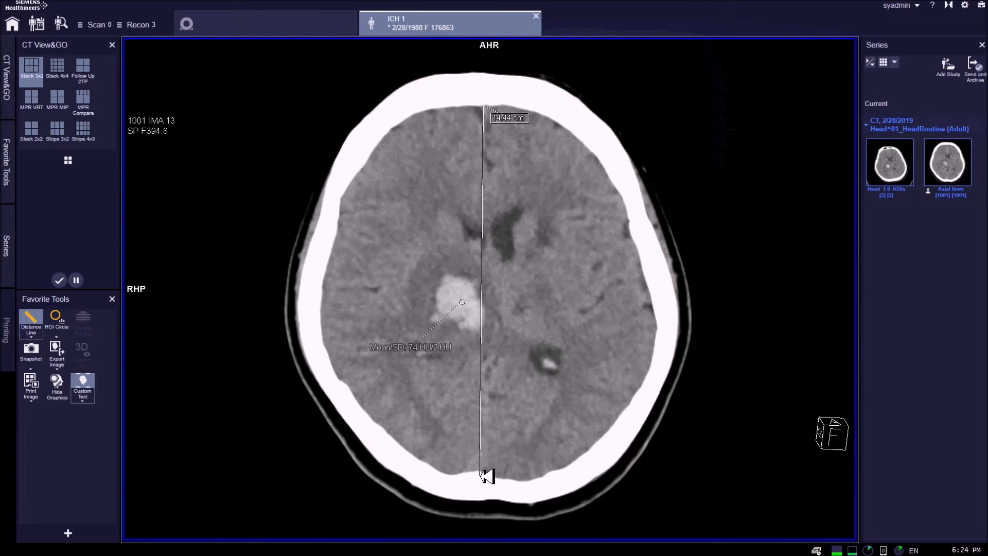
drag(488, 475, 489, 472)
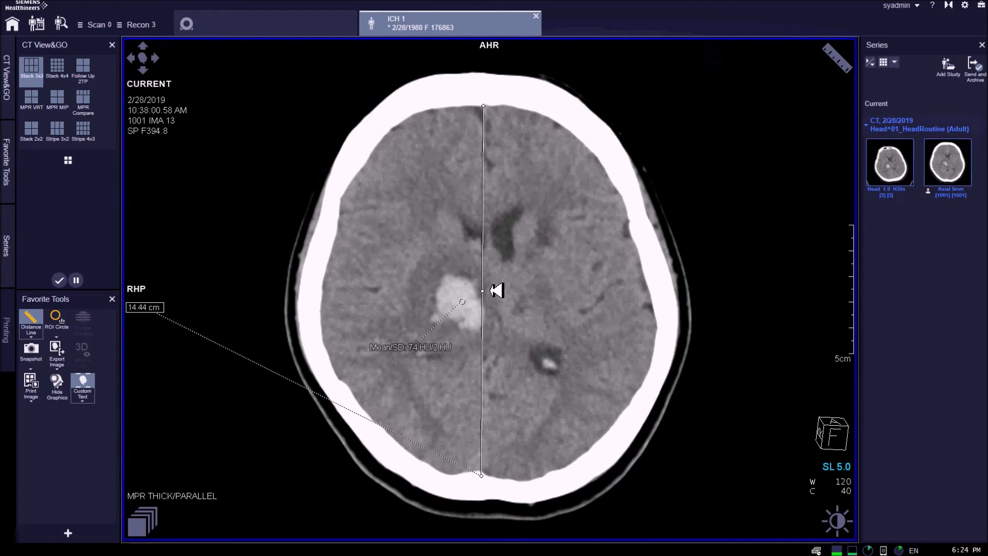
Step: Measure the midline shift beside the bleed with a short perpendicular distance line and place its label just above the line's level
drag(484, 286, 498, 286)
drag(539, 47, 535, 300)
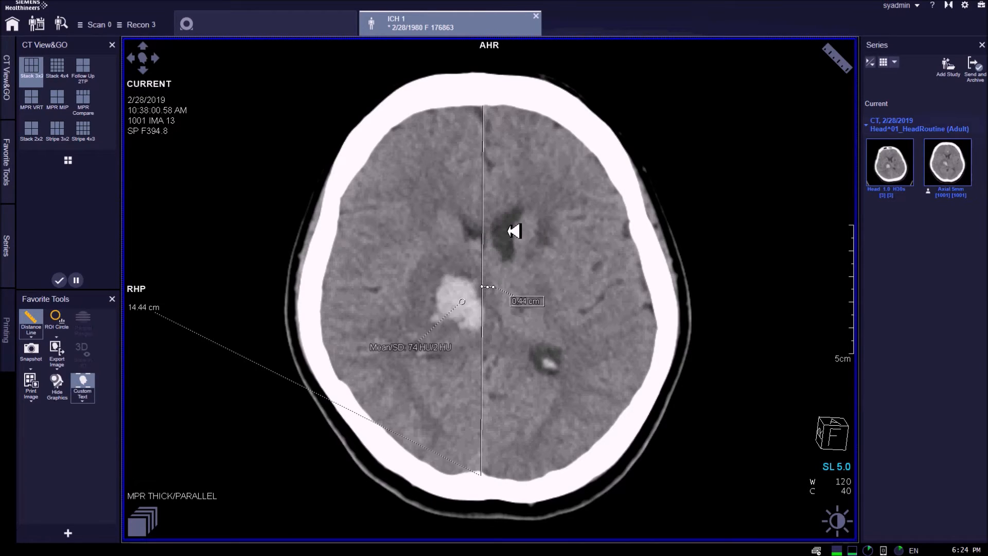
drag(530, 297, 530, 278)
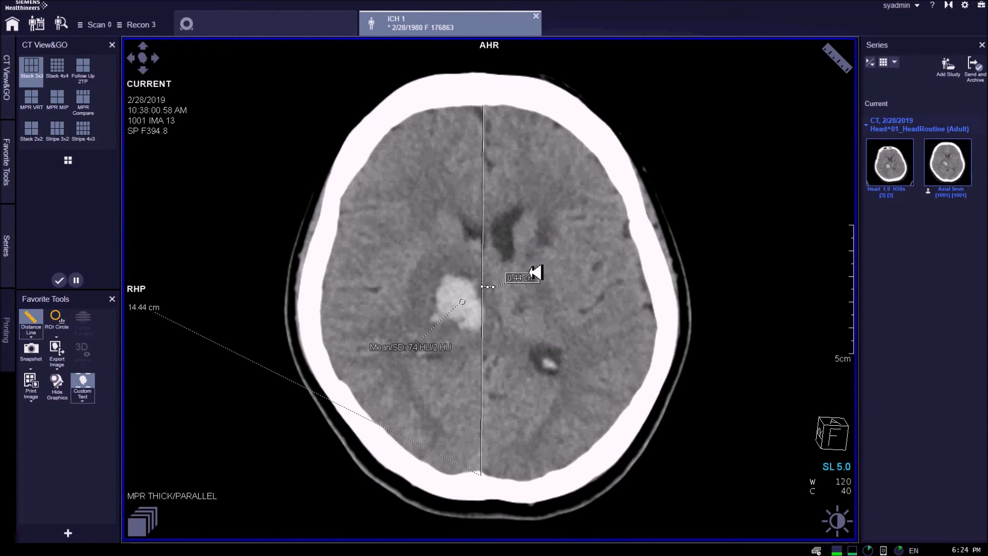
mouse_move(850, 58)
click(813, 48)
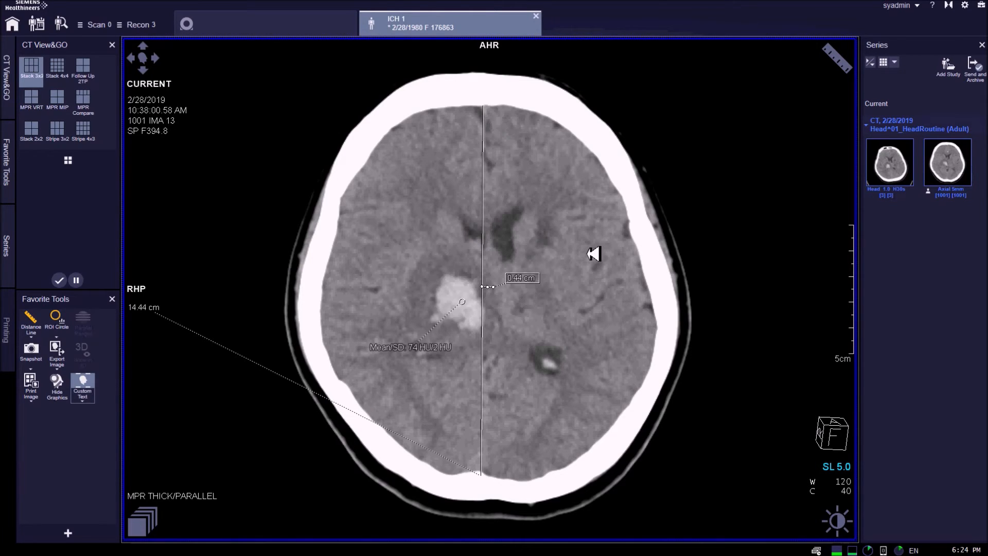
Step: Return to the 3x2 layout, send the whole Axial 5mm stack to film with Print Stack, and show the film sheet
double_click(593, 252)
scroll(540, 186, down, 9)
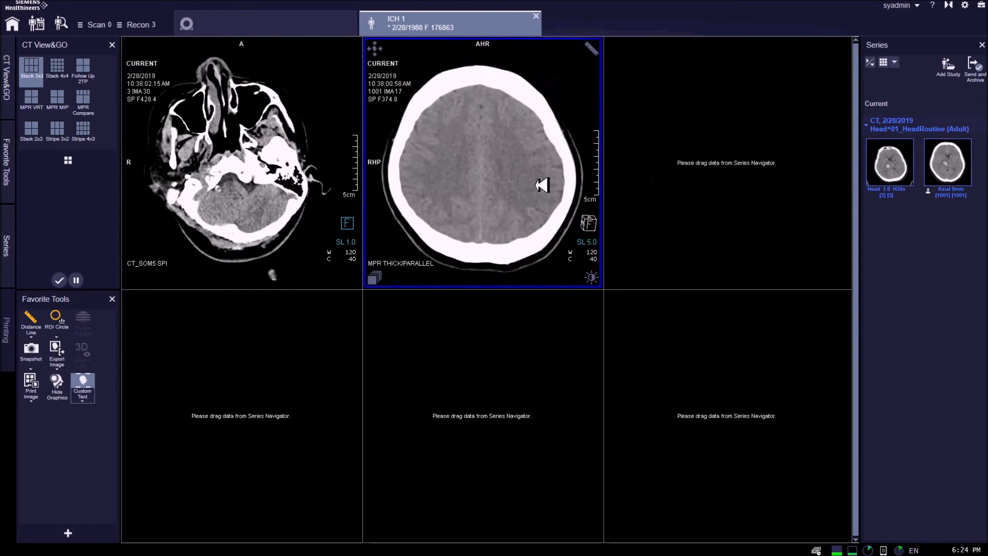
scroll(543, 192, up, 10)
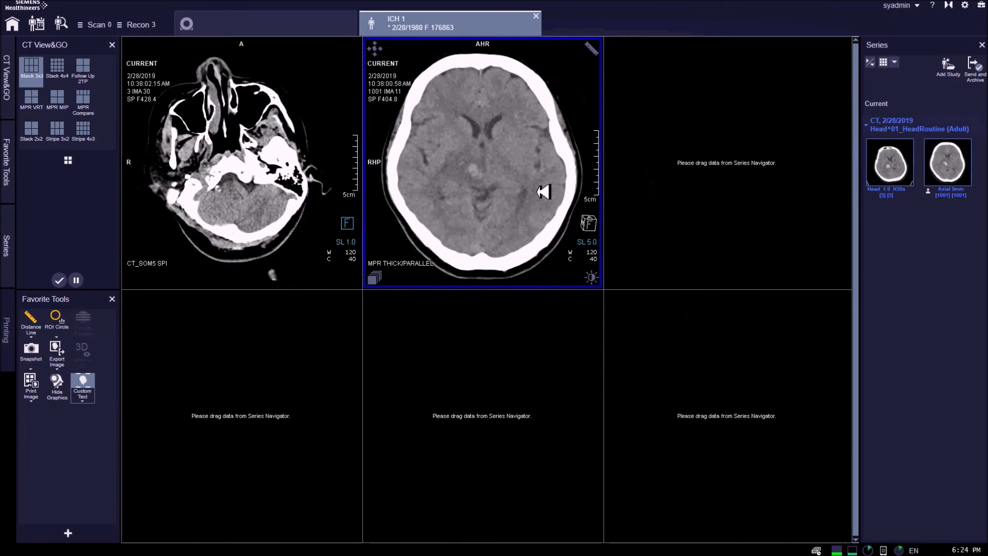
scroll(542, 192, down, 1)
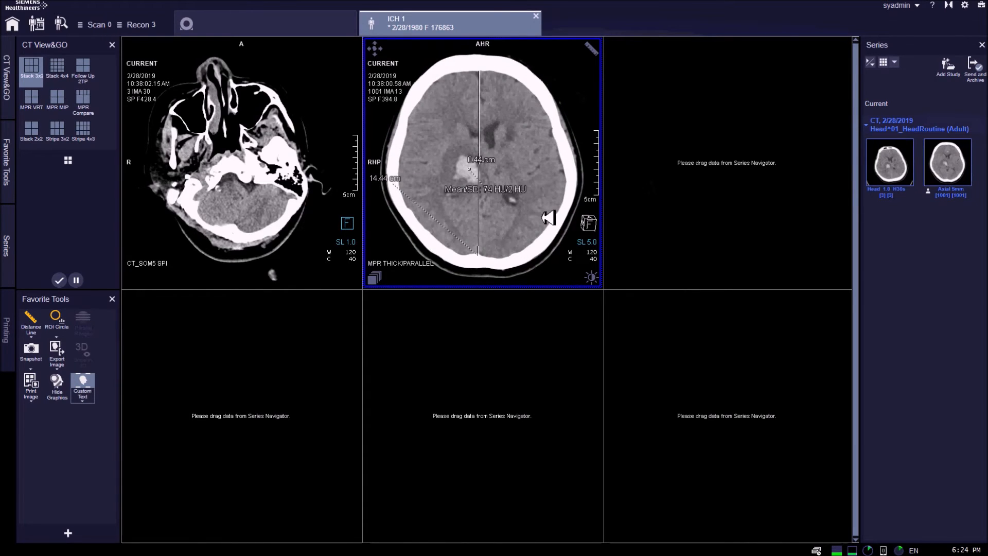
click(36, 400)
click(58, 425)
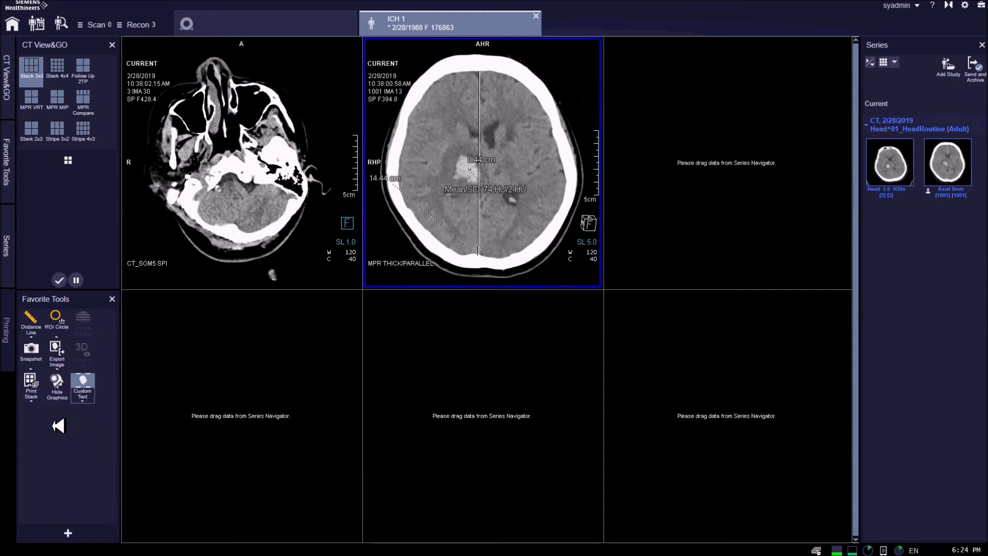
click(7, 347)
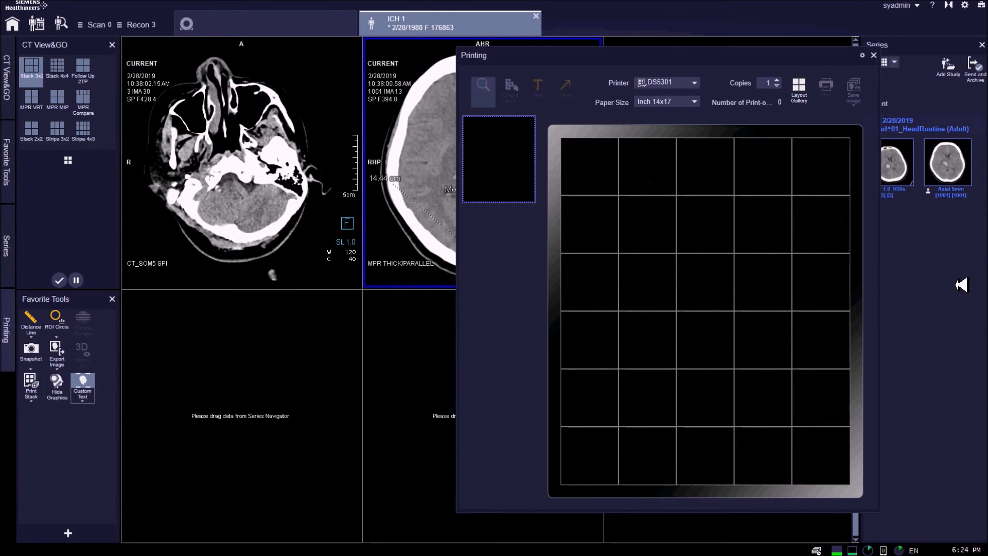
Step: Set the film sheet layout to 4x6
click(802, 95)
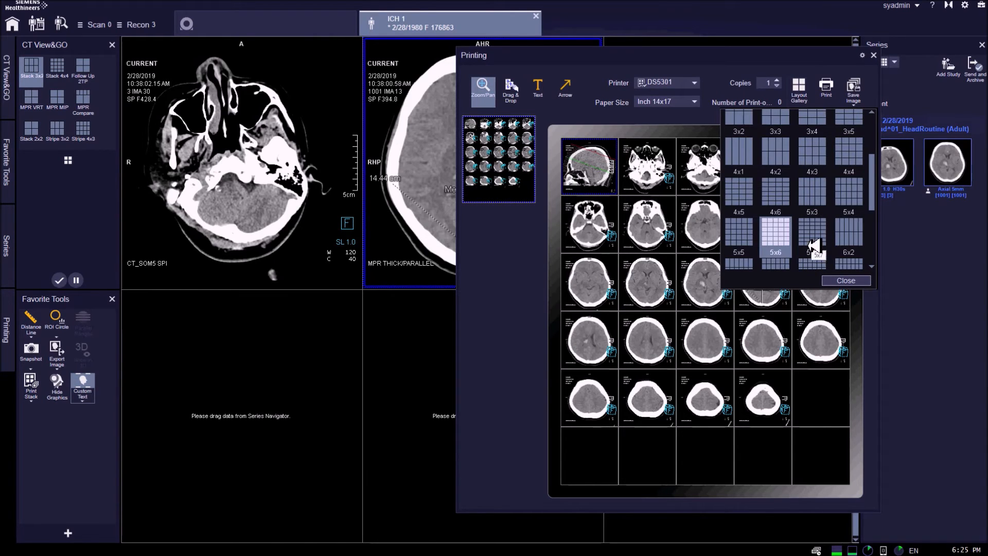
click(784, 198)
click(858, 279)
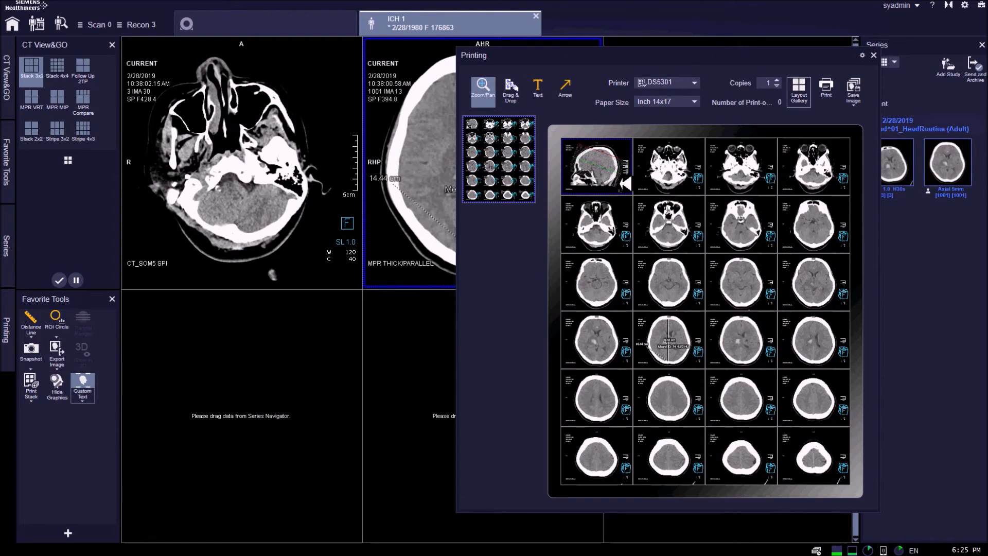
Step: Adjust the sagittal reference image within its film segment and select all axial images of the series from the first axial slice
drag(622, 183, 622, 184)
click(665, 171)
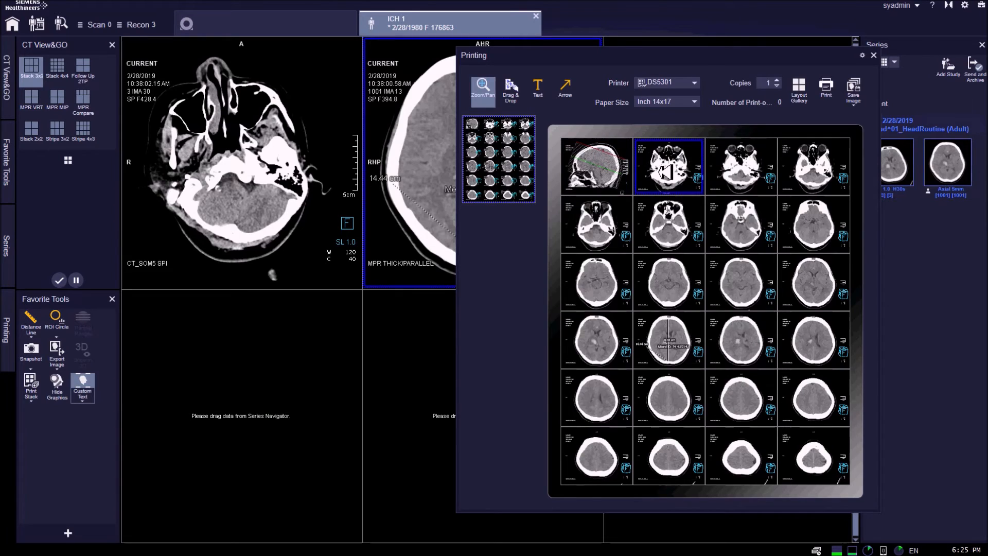
right_click(665, 171)
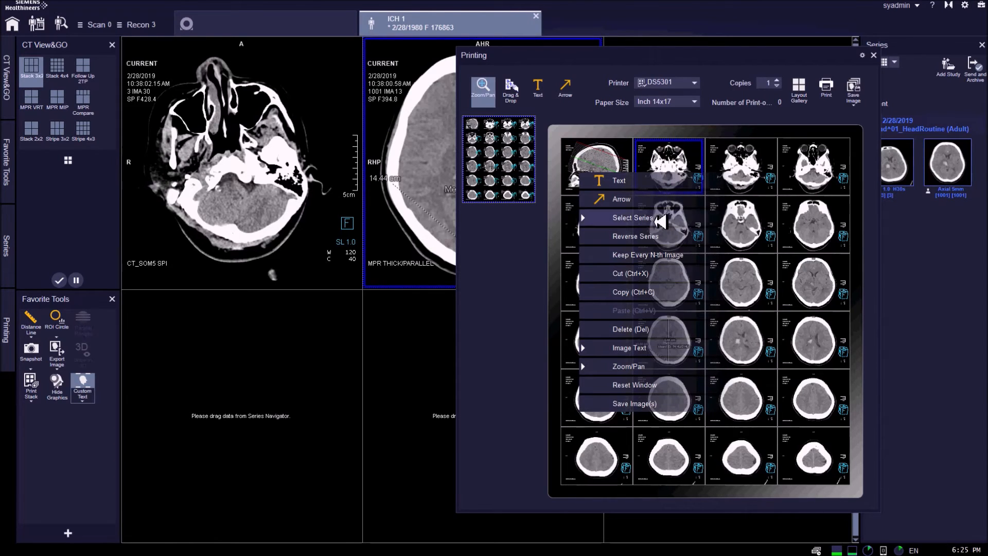
mouse_move(660, 221)
click(736, 236)
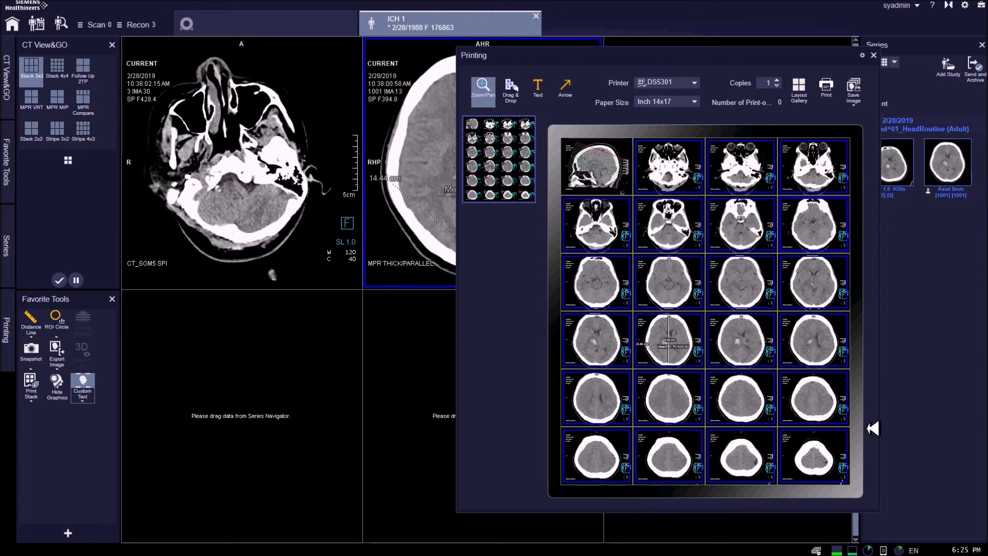
Step: Enlarge image 13 with the measurements on the film sheet and reposition its measurement labels around the bleed
click(831, 463)
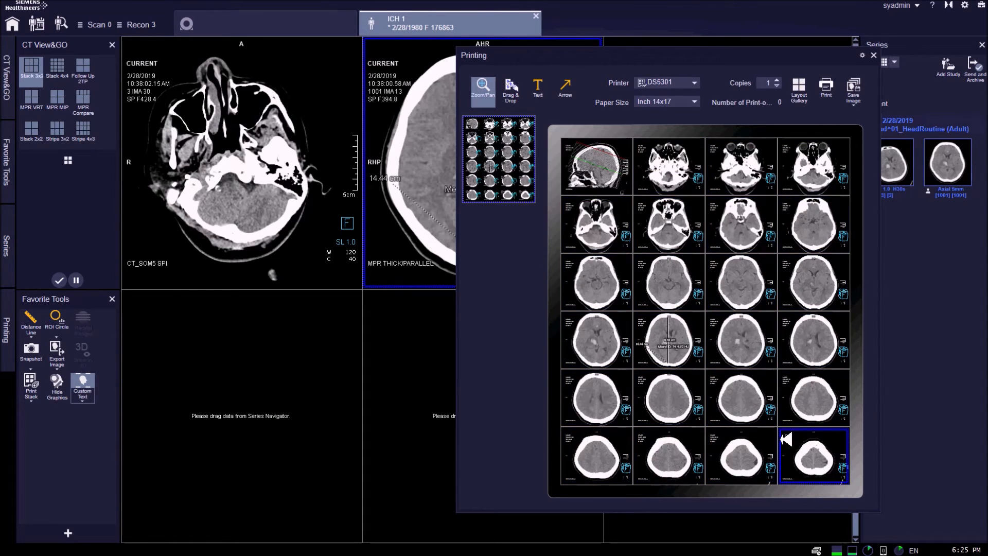
double_click(669, 333)
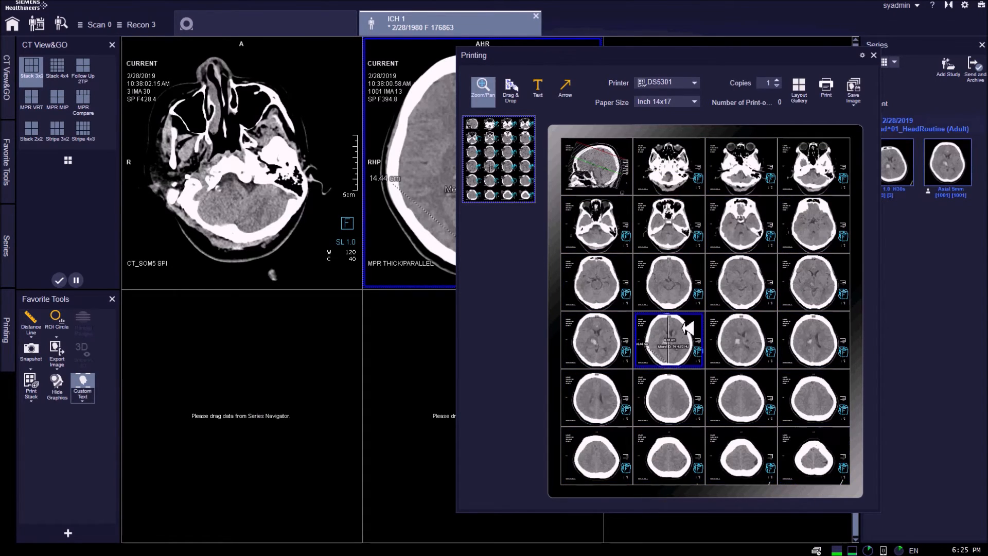
mouse_move(725, 344)
mouse_down()
mouse_move(668, 288)
mouse_move(688, 291)
mouse_move(661, 289)
mouse_move(747, 307)
mouse_up()
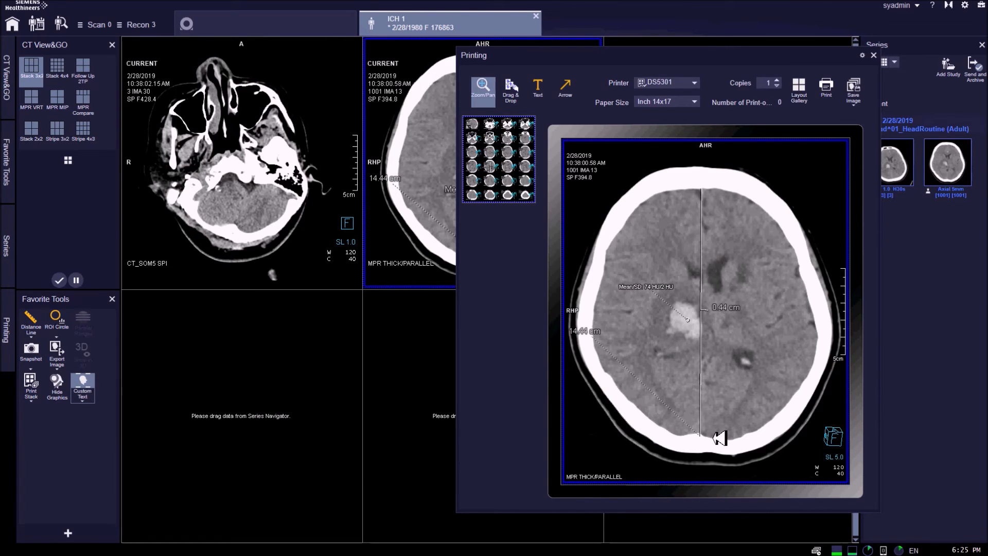
Step: Return to the full film sheet, delete the last axial image from its final segment, and close the Printing window
double_click(755, 366)
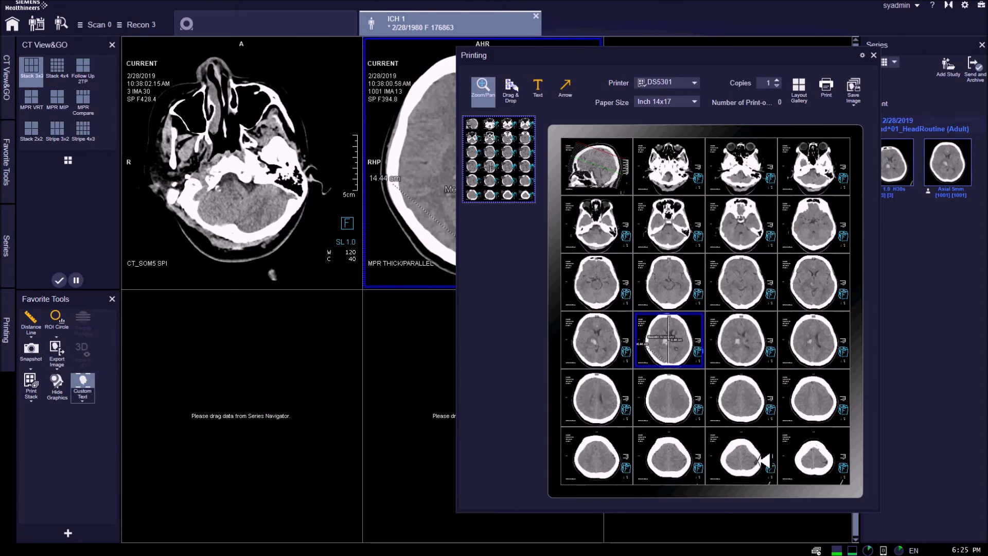
right_click(822, 458)
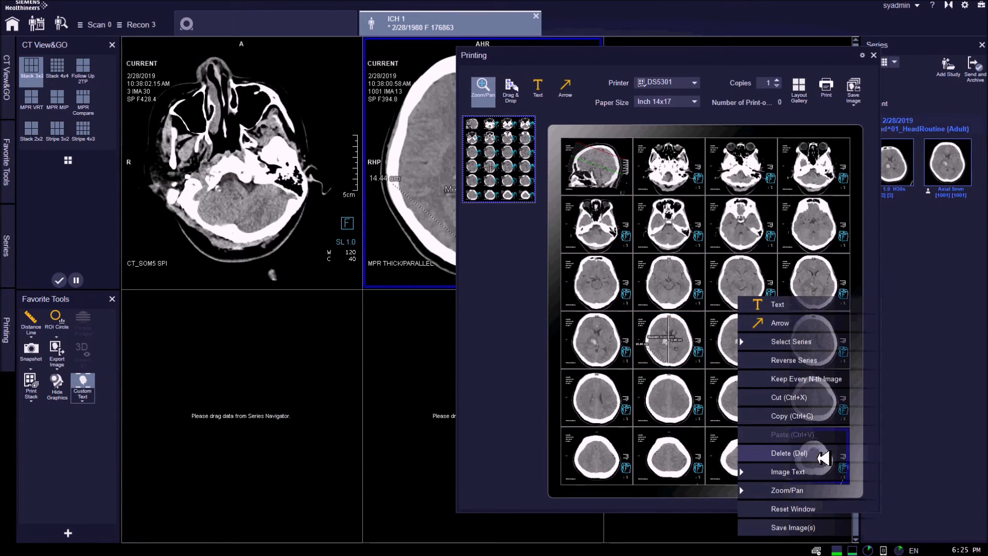
click(822, 456)
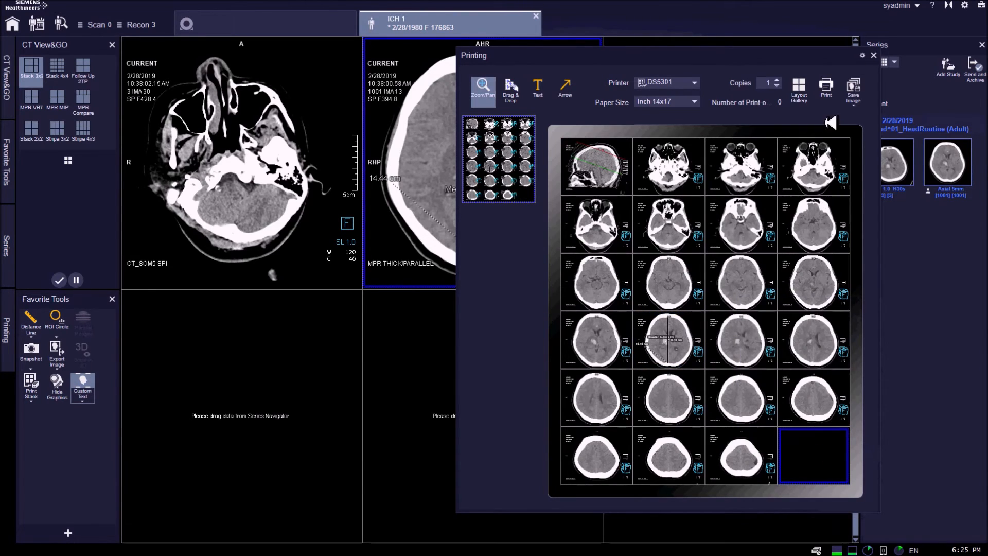
click(874, 55)
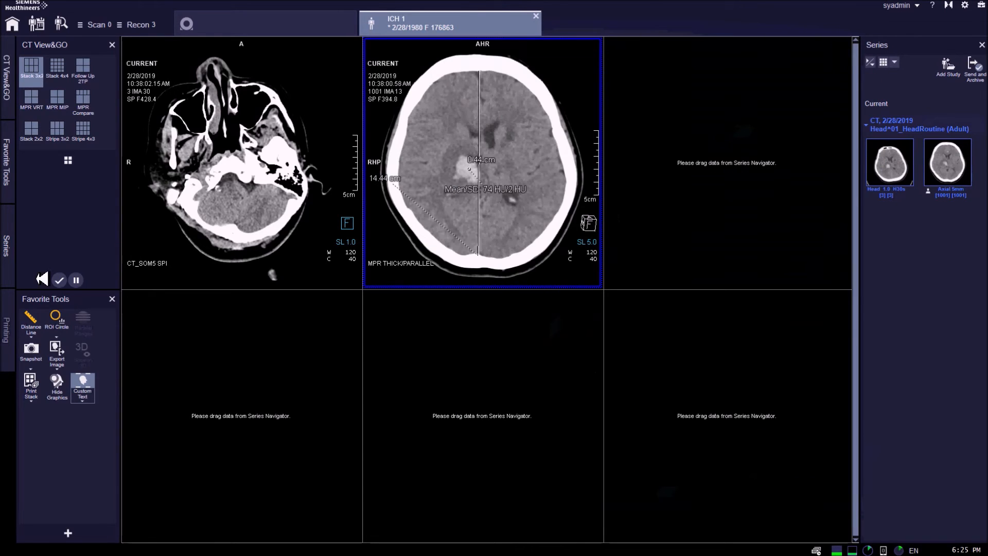
Step: Load the thin-slice head stack into the 3D display and centre the reference lines on the bleed in the axial view
click(216, 174)
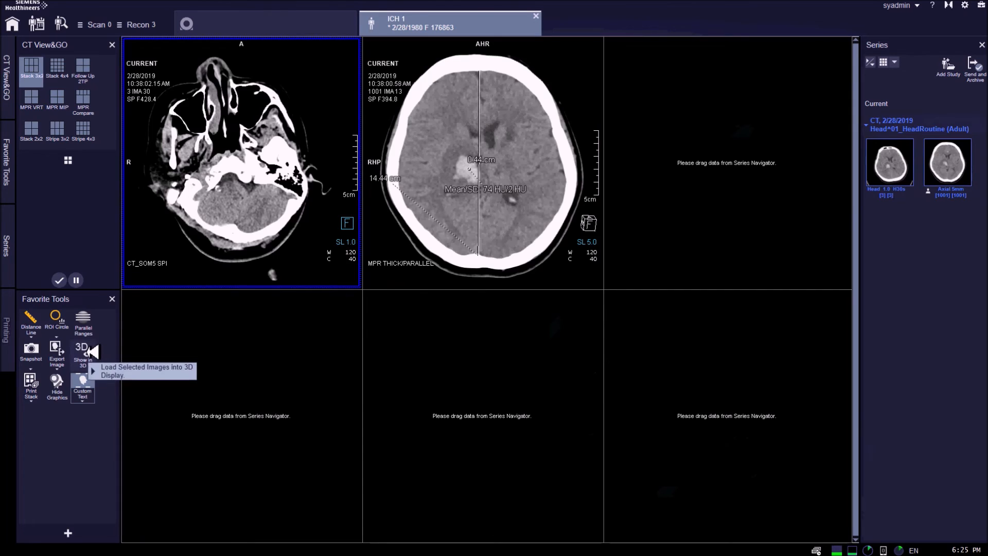
click(91, 352)
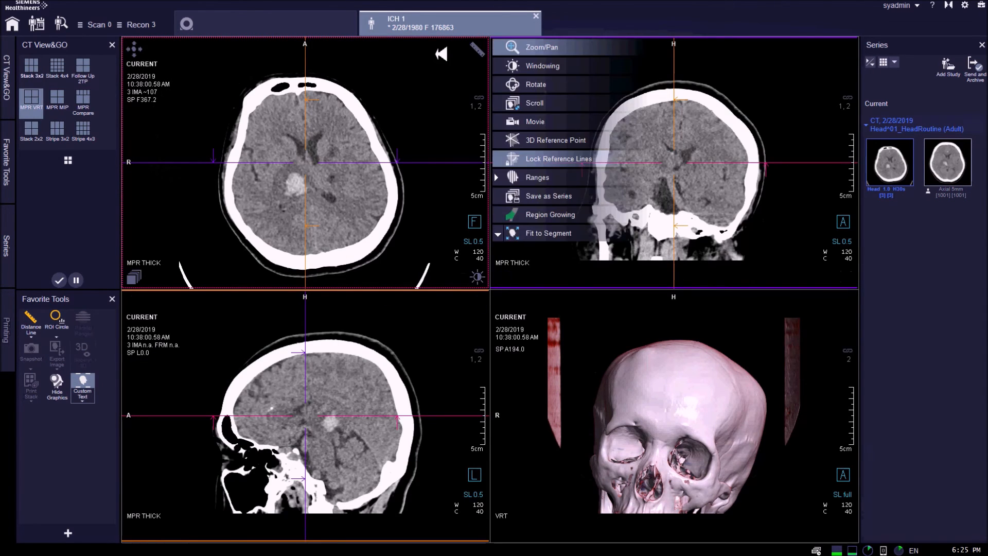
click(370, 132)
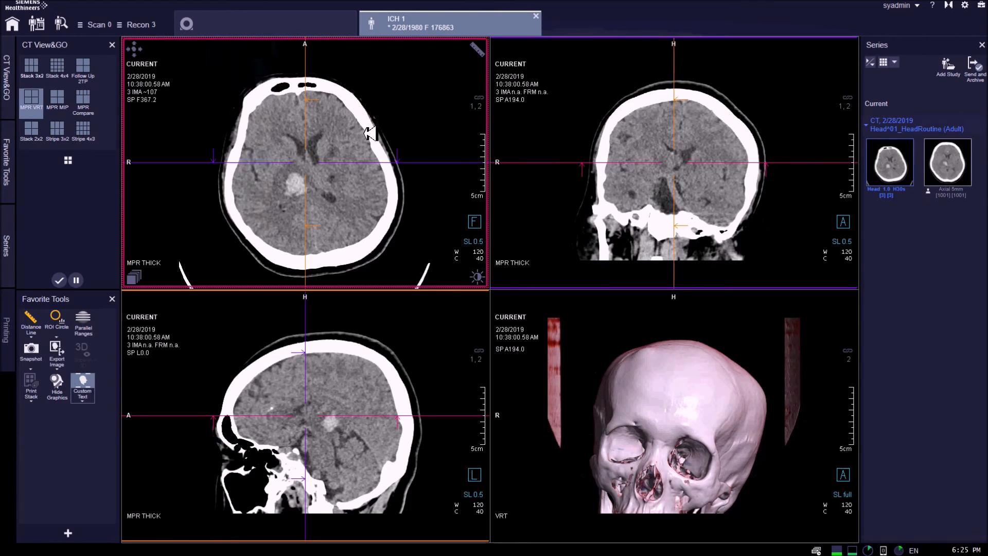
scroll(583, 132, up, 5)
scroll(582, 132, down, 5)
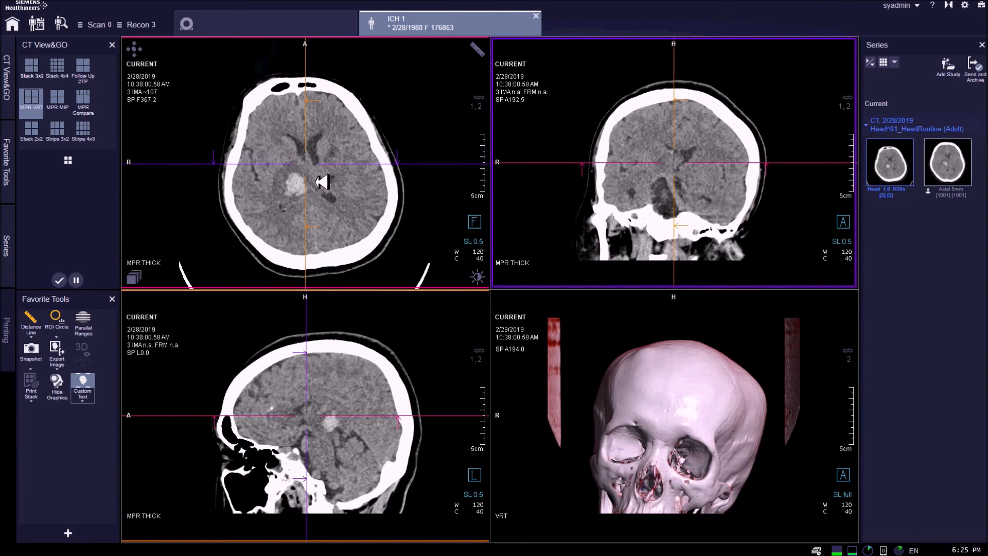
click(301, 183)
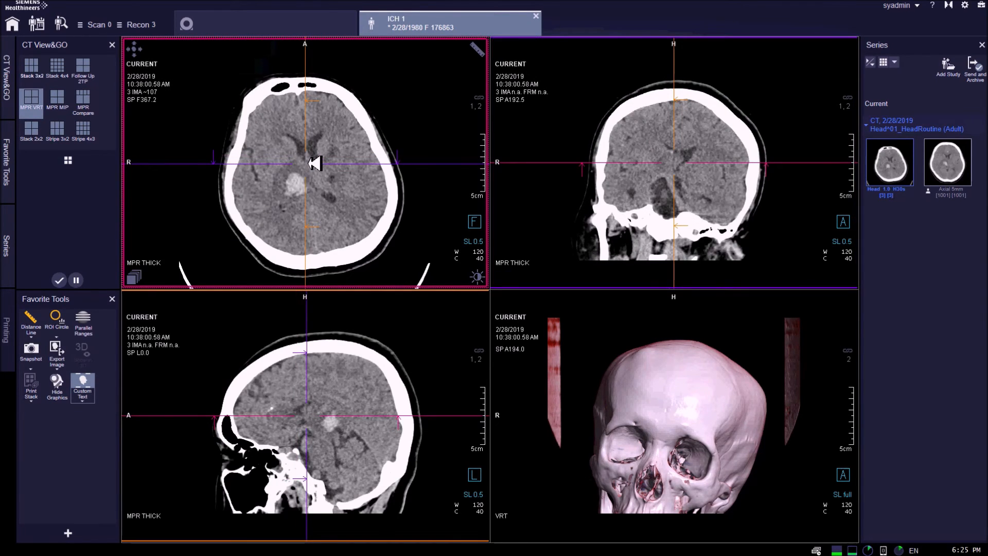
drag(307, 163, 298, 180)
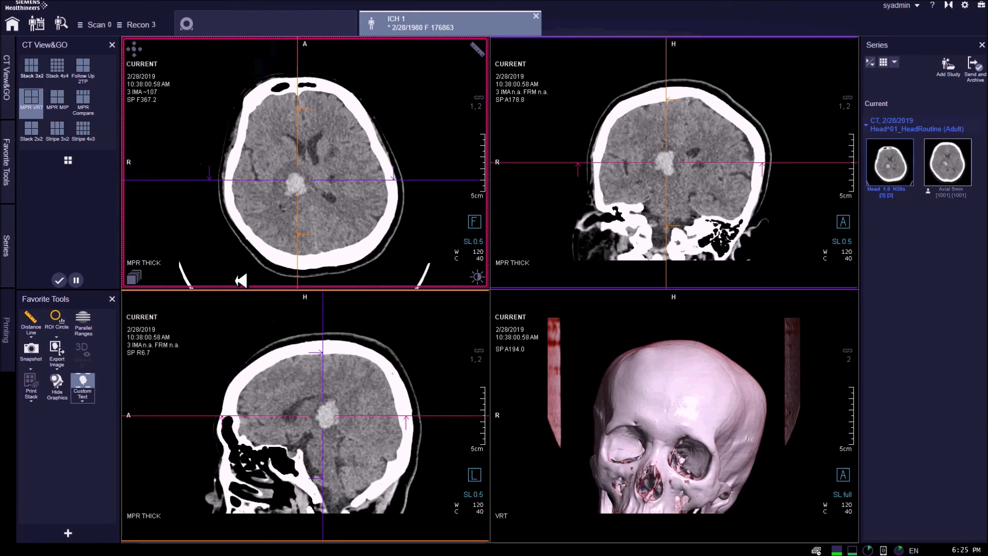
Step: Segment the bleed with Region Growing in Add mode, then evaluate its volume and place the axial result label just above it
click(134, 47)
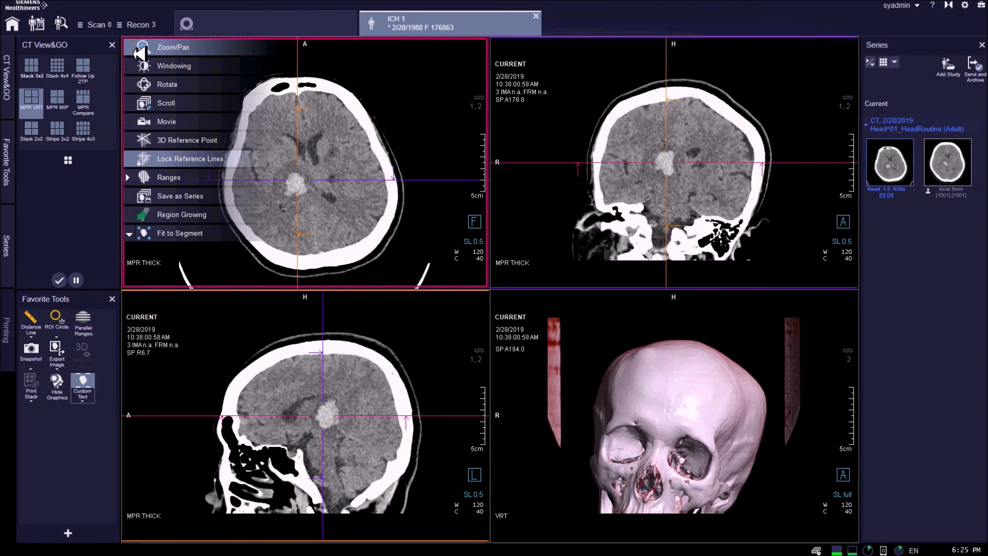
click(181, 215)
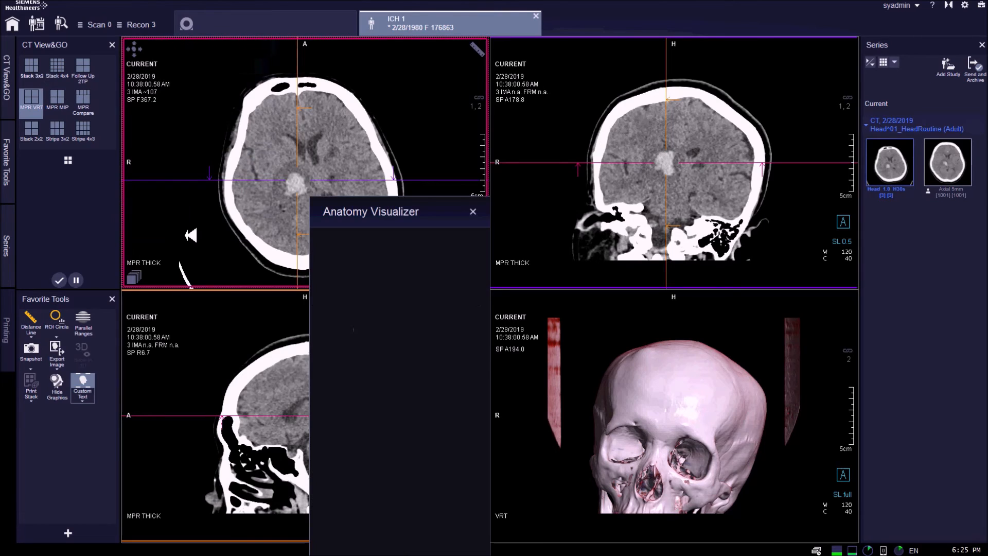
drag(424, 211, 518, 102)
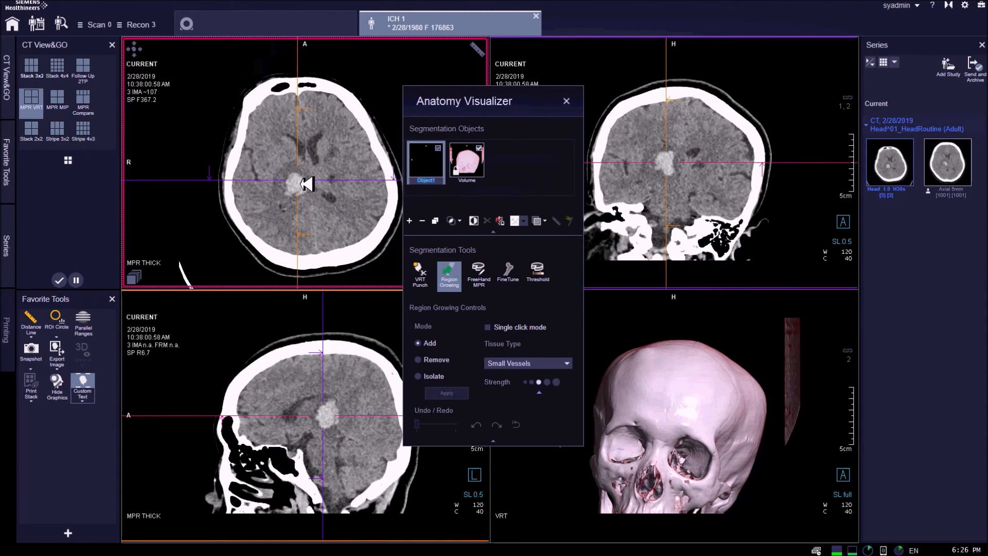
click(305, 183)
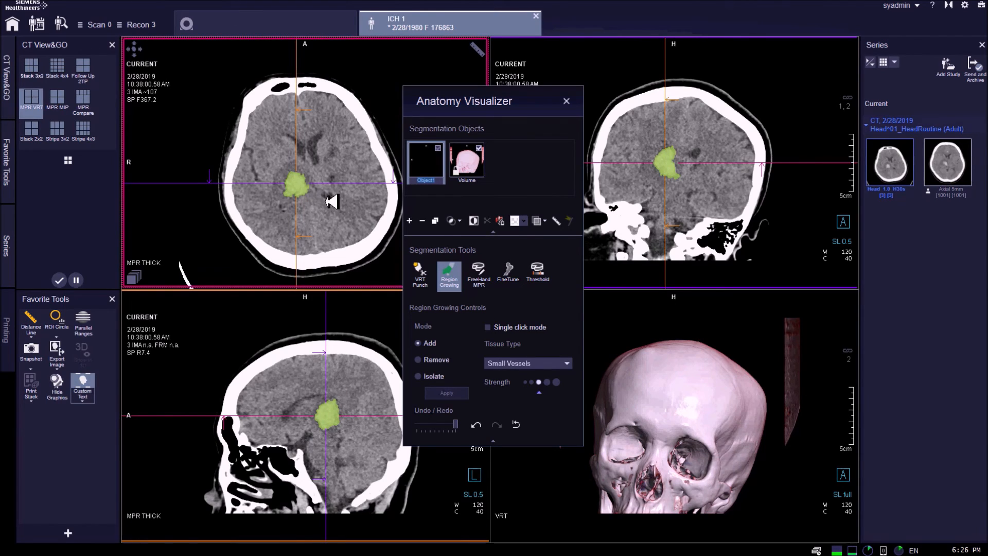
click(558, 221)
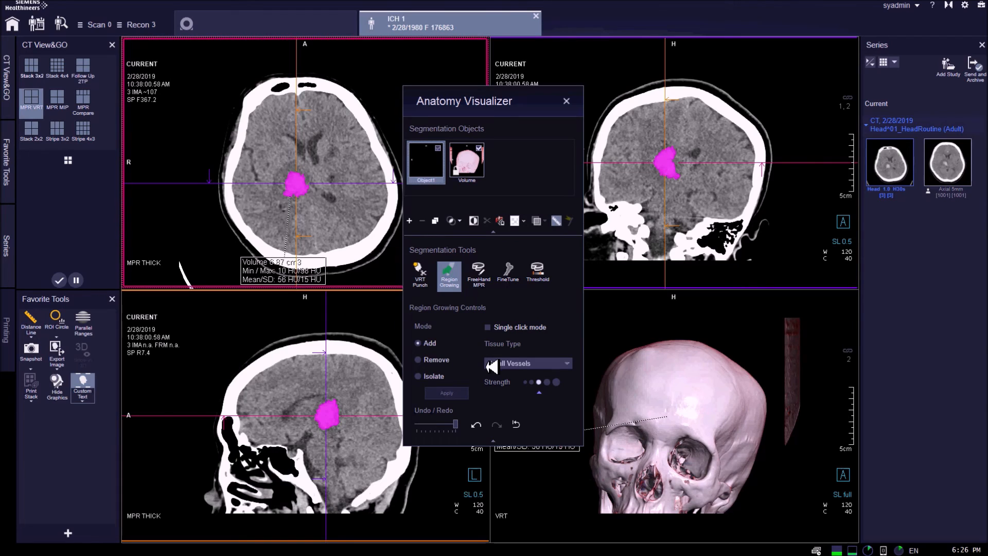
drag(277, 270, 300, 147)
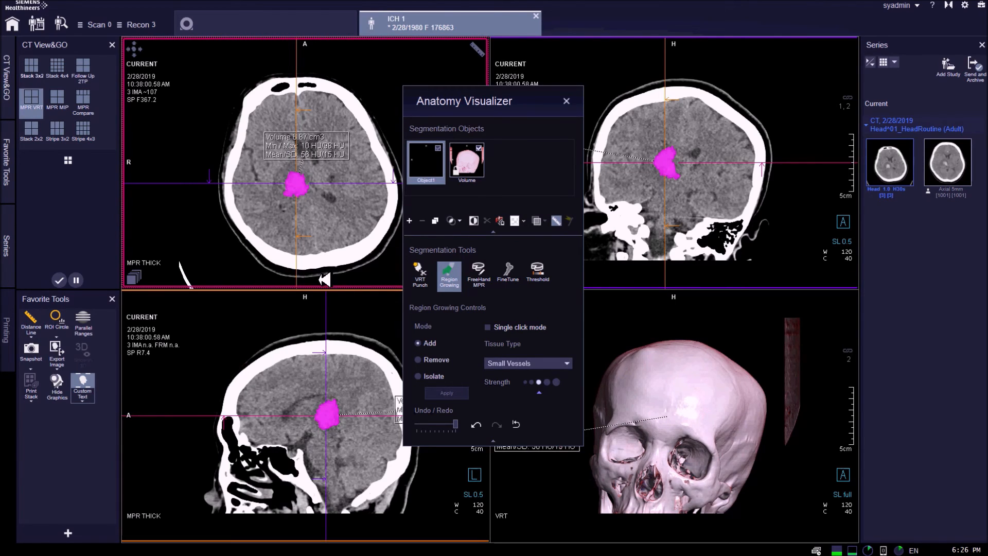
Step: Change the Volume object's rendering to a semi-transparent brown skull and close the Anatomy Visualizer
click(470, 157)
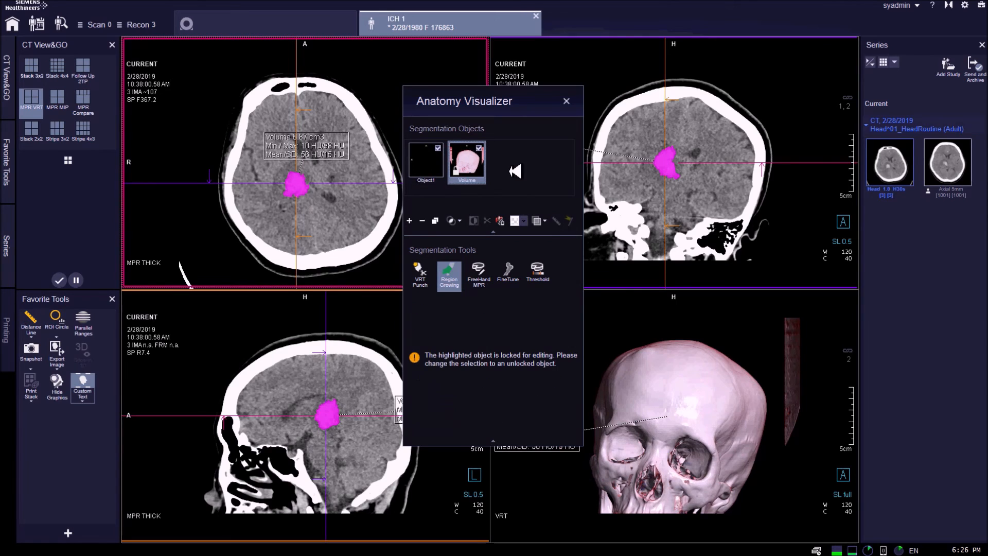
click(547, 216)
drag(562, 317, 563, 248)
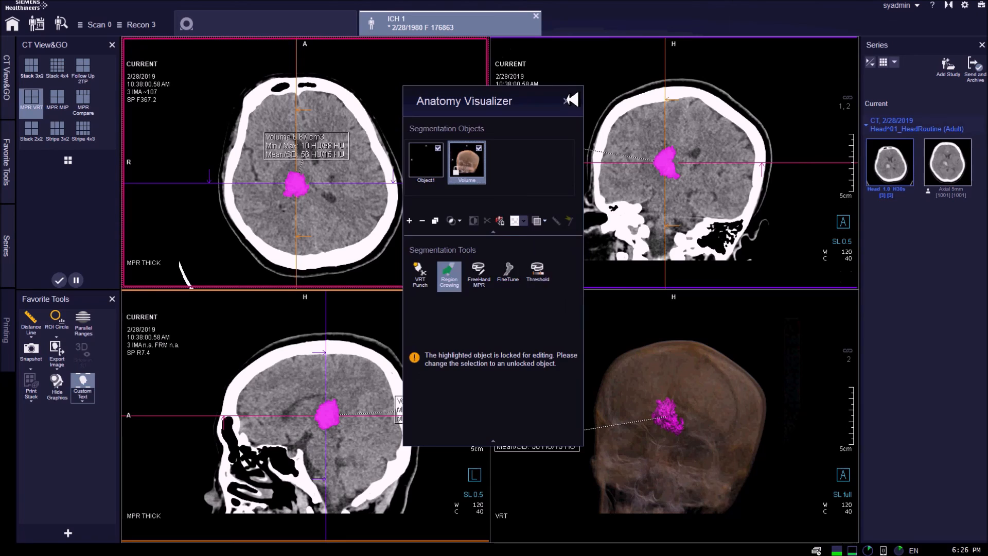
click(570, 101)
Step: Turn the VRT view to the left lateral orientation, enlarge and recentre the skull, and place the volume label above and in front of the bleed
click(844, 473)
click(825, 455)
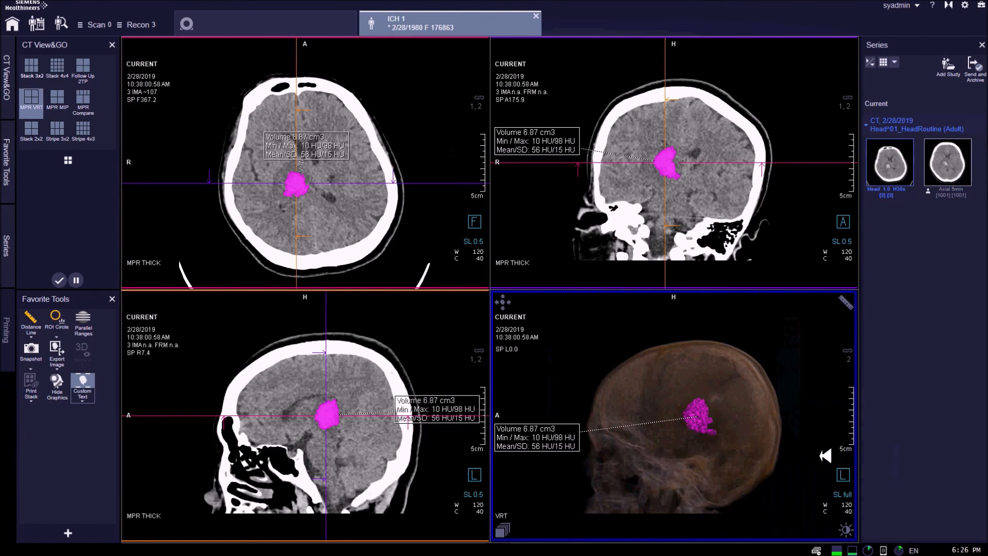
drag(537, 430, 667, 359)
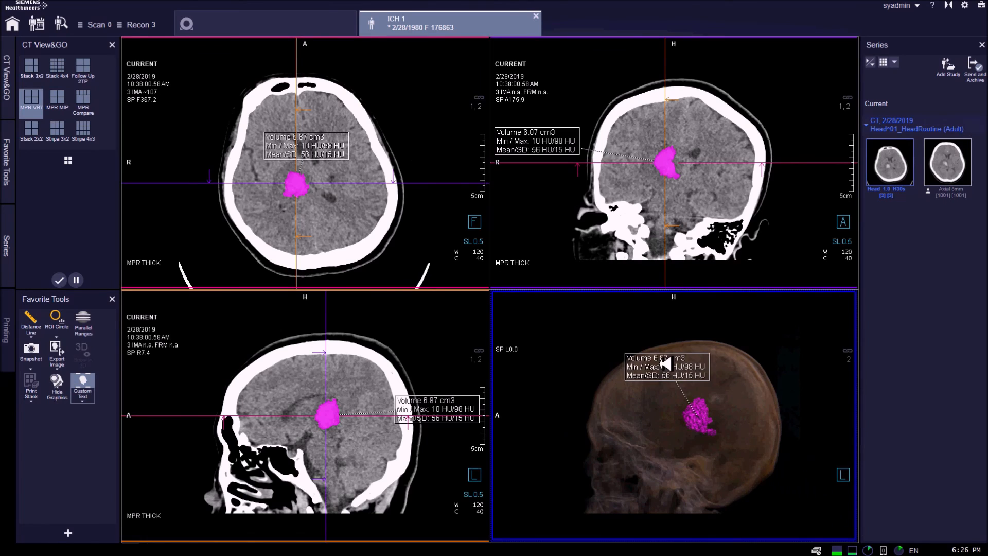
scroll(770, 524, up, 4)
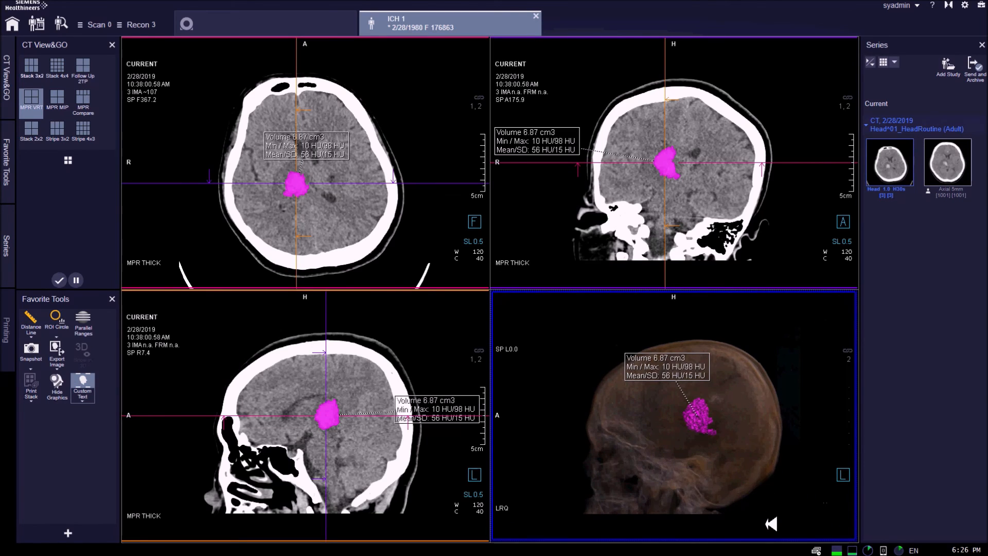
drag(744, 422, 725, 406)
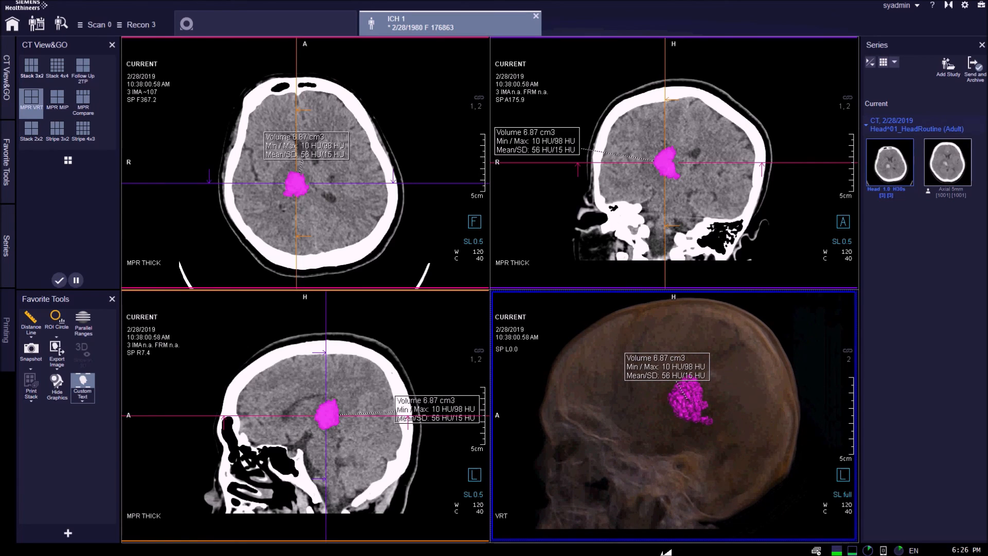
drag(659, 371, 623, 364)
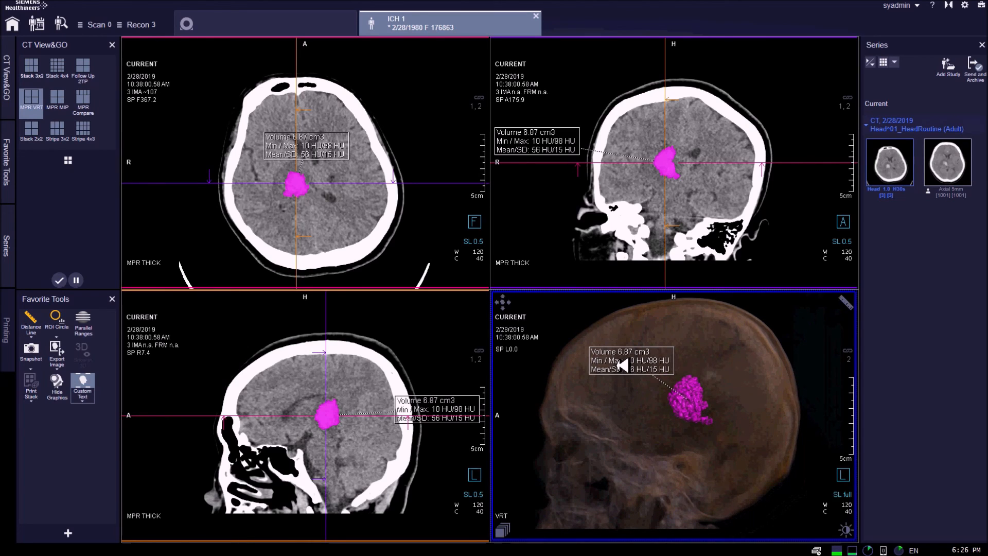
Step: Create a snapshot of the VRT view, send it to film with Print Image, and show the film sheet
click(33, 348)
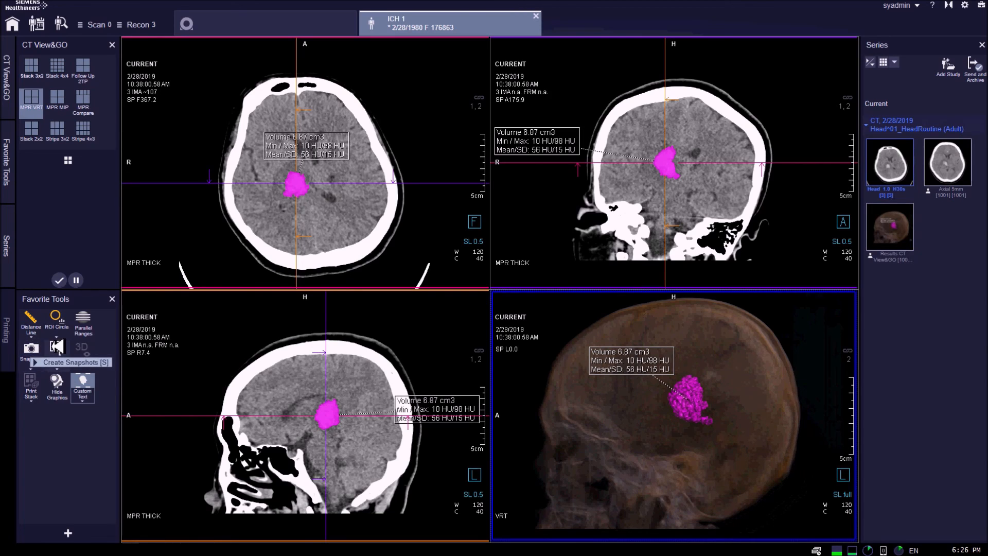
click(32, 400)
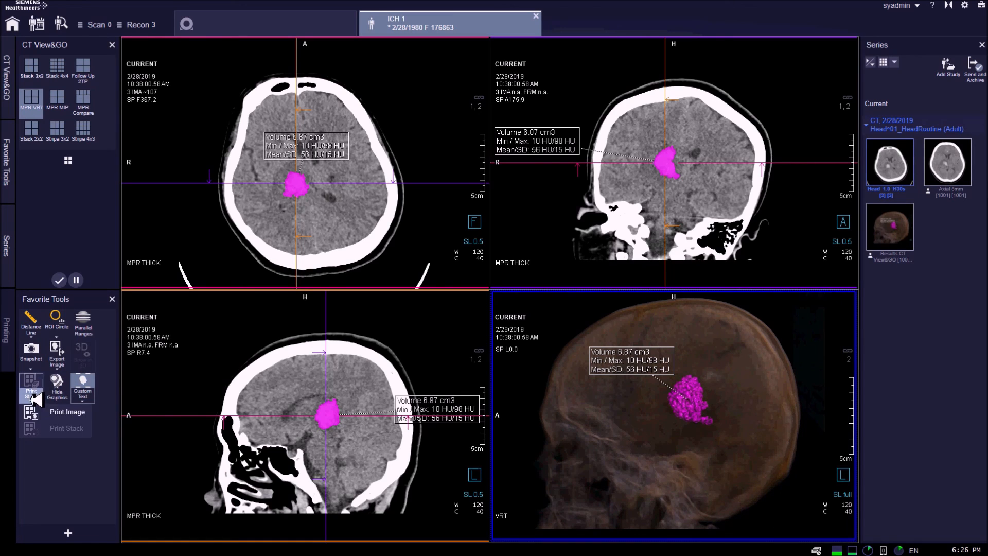
click(72, 412)
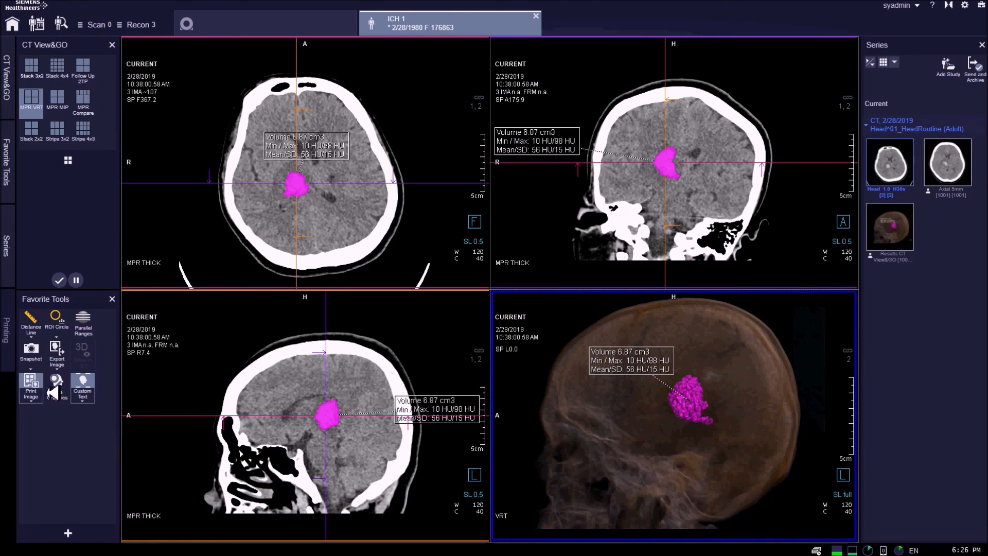
click(7, 329)
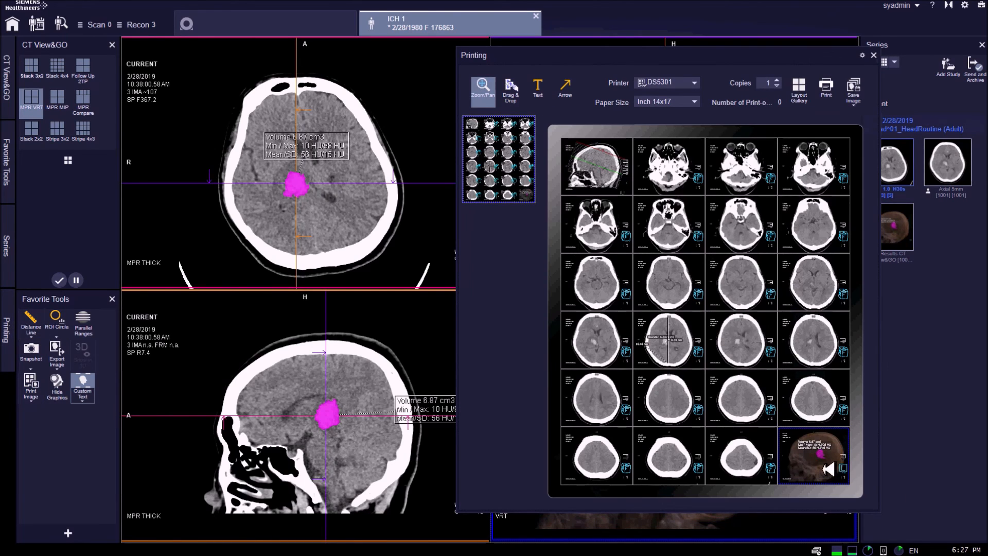
Step: Enlarge the VRT image on the film sheet, adjust its zoom and position within the segment, and return to the full sheet
double_click(830, 469)
drag(687, 234, 703, 199)
drag(781, 463, 780, 465)
drag(694, 208, 697, 251)
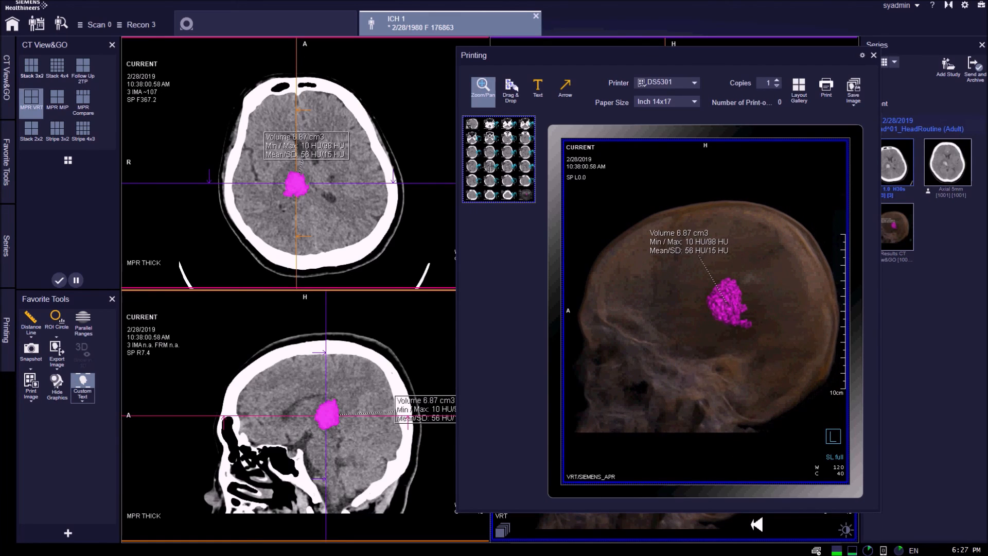
double_click(787, 230)
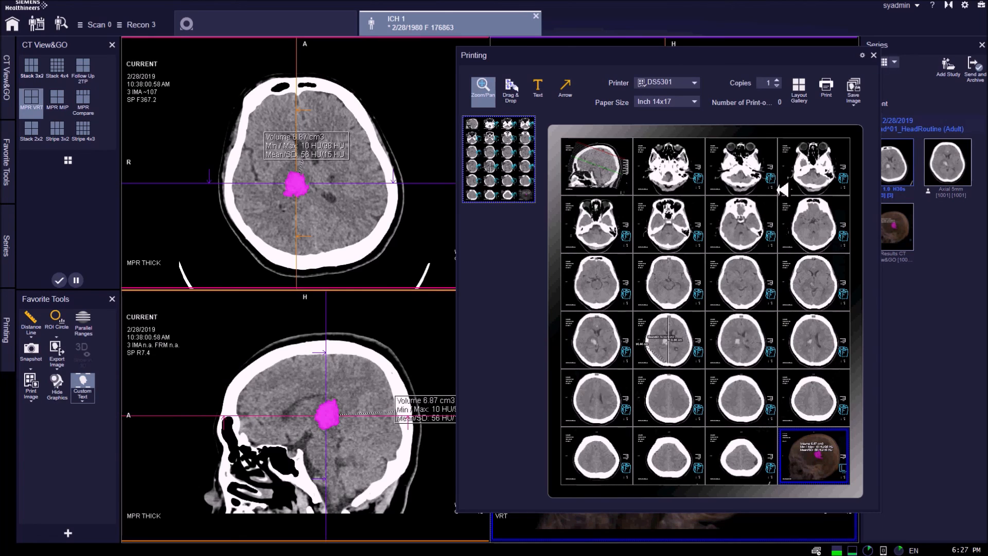